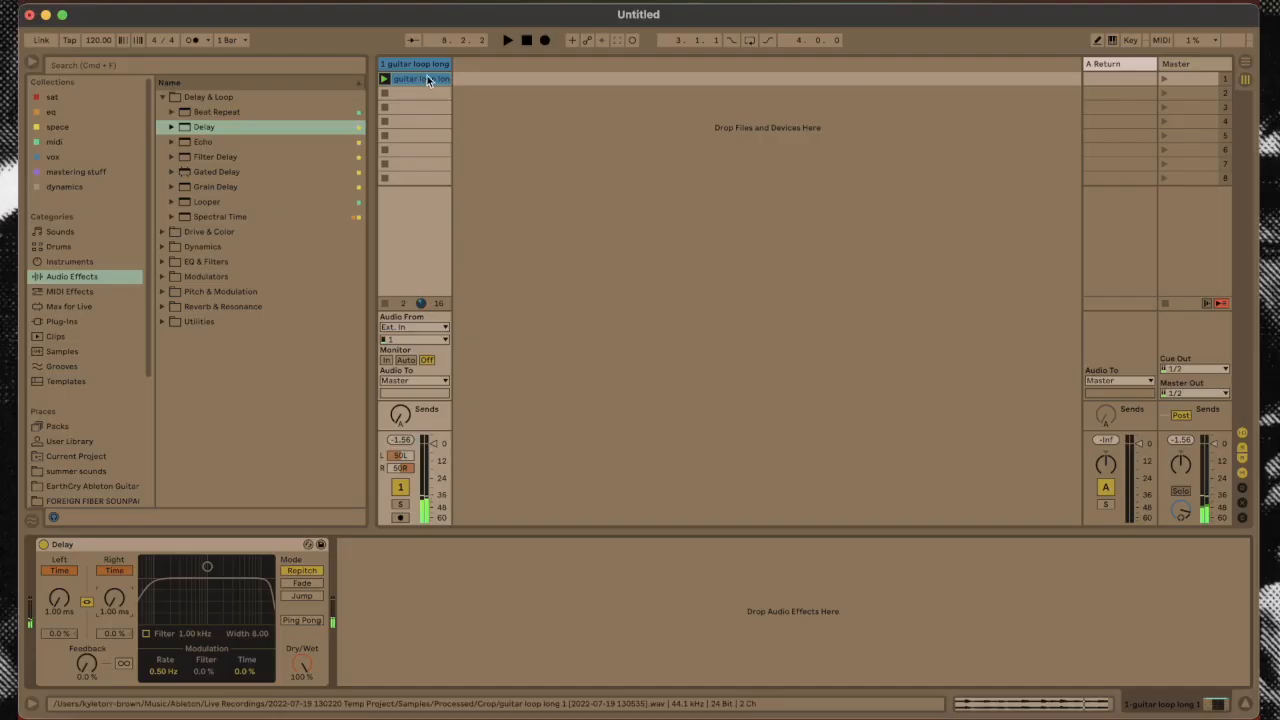
# Add a second audio track that takes its input from the guitar loop track, and arm it for recording
pyautogui.press('super+d')
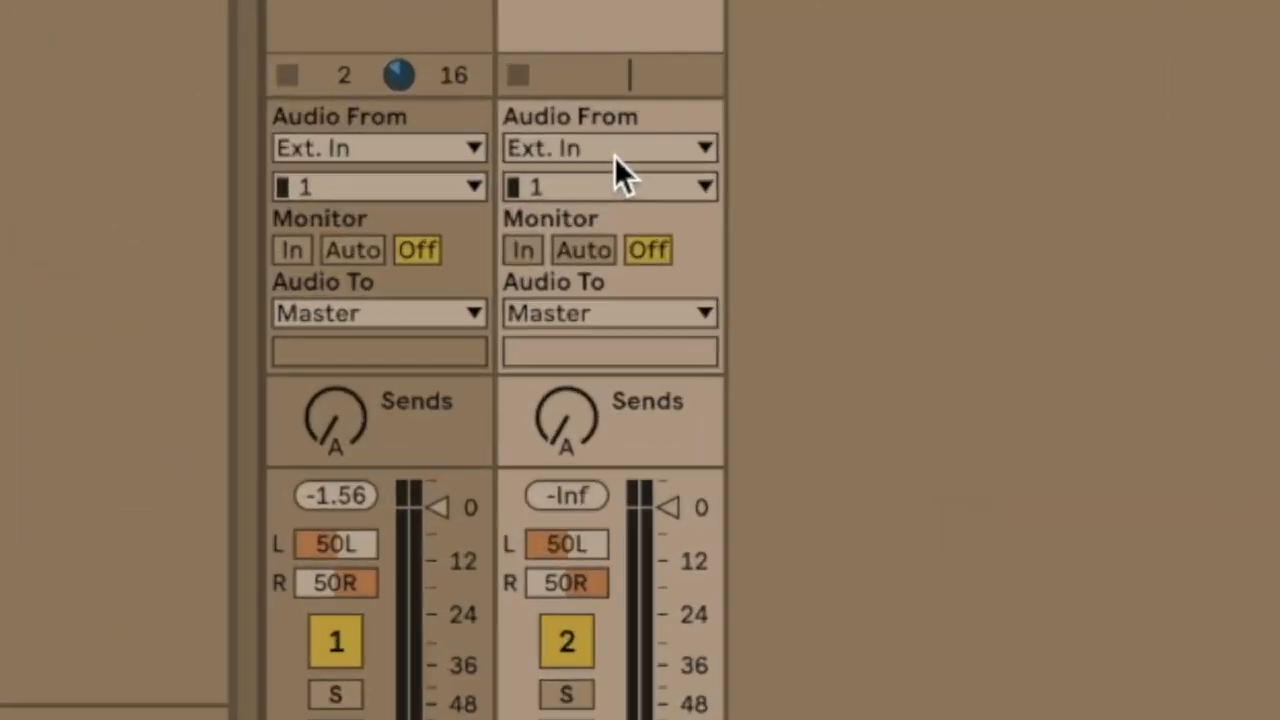
pyautogui.click(614, 156)
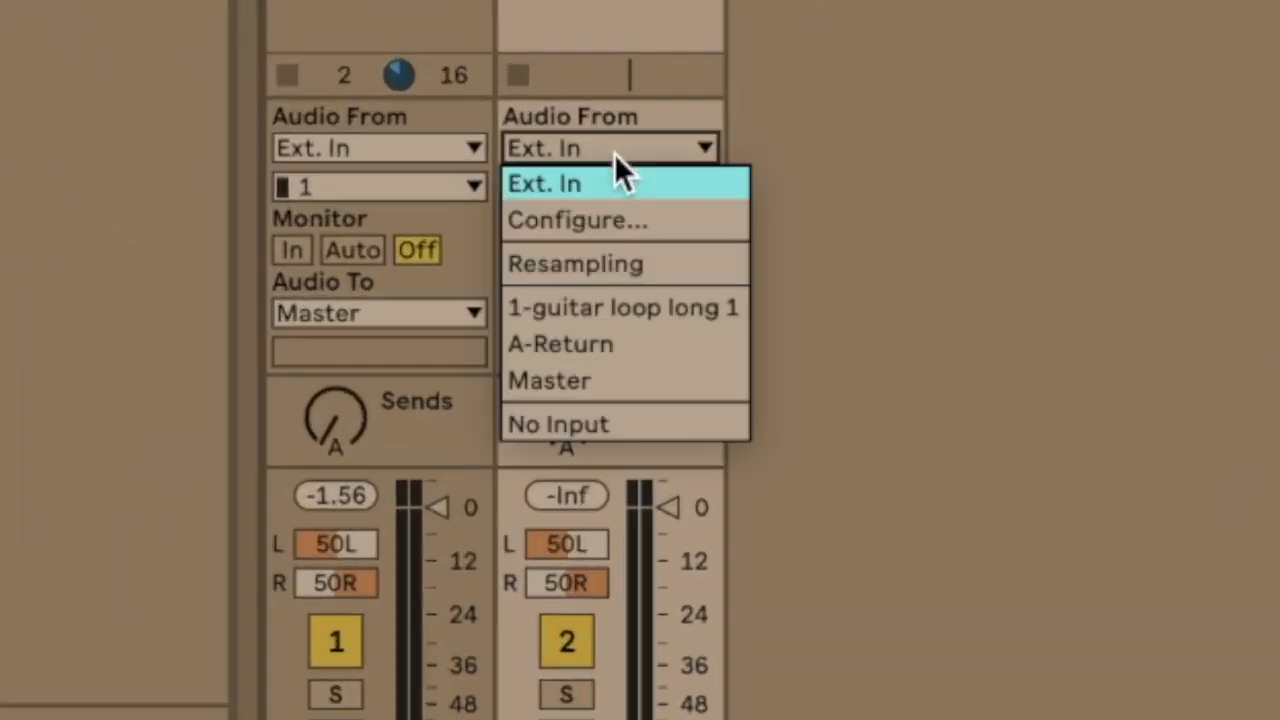
pyautogui.click(637, 302)
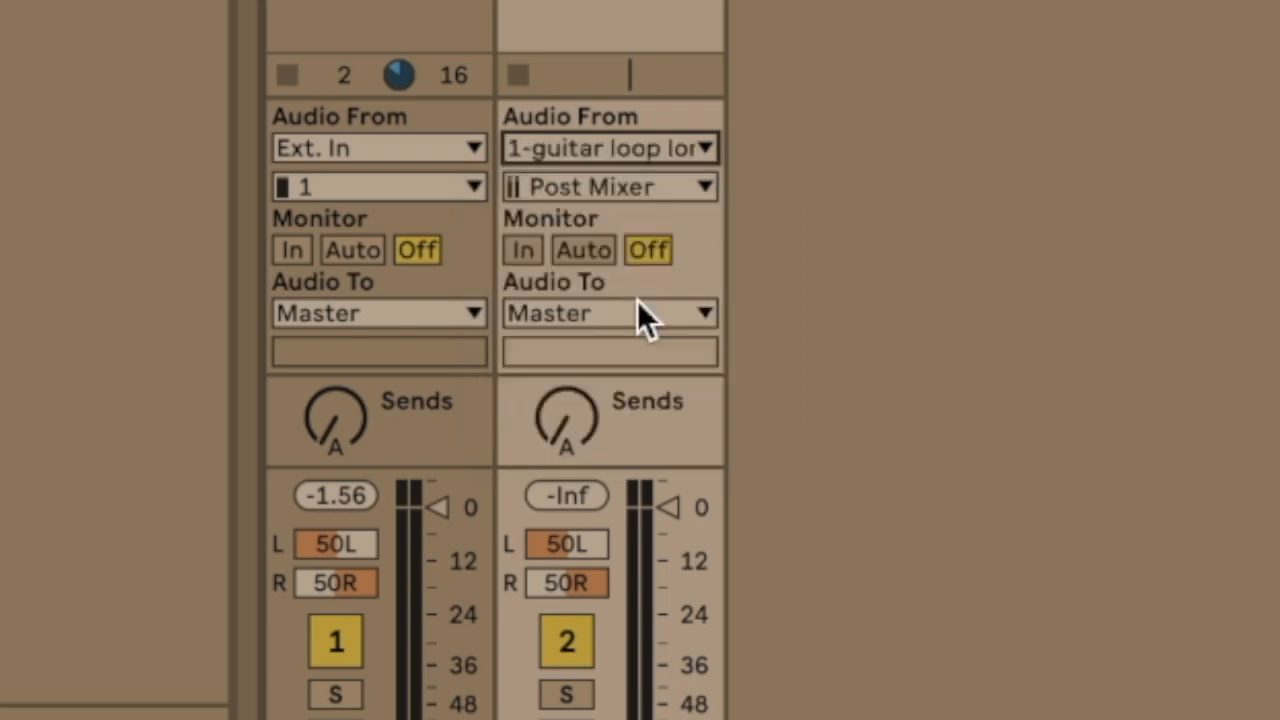
pyautogui.click(497, 573)
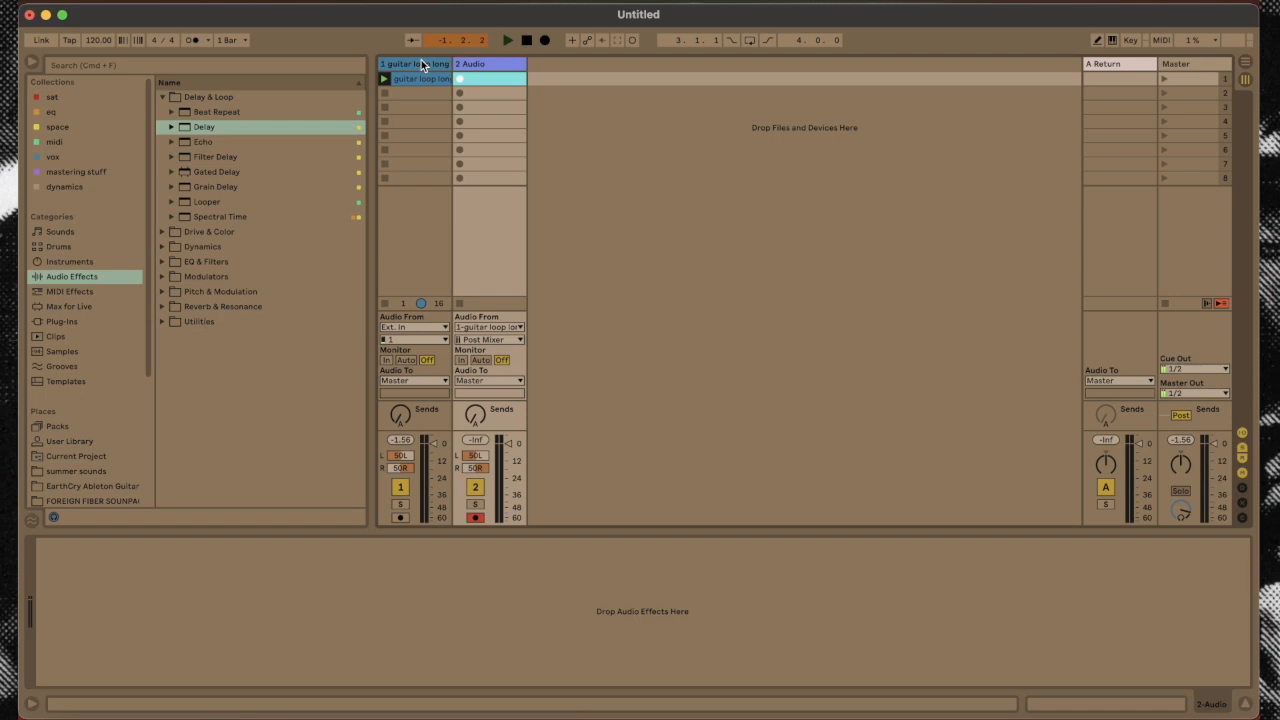
# While recording, raise the guitar loop track's Delay time to about 2.54 ms and double the loop clip's BPM to 191.38
pyautogui.click(421, 63)
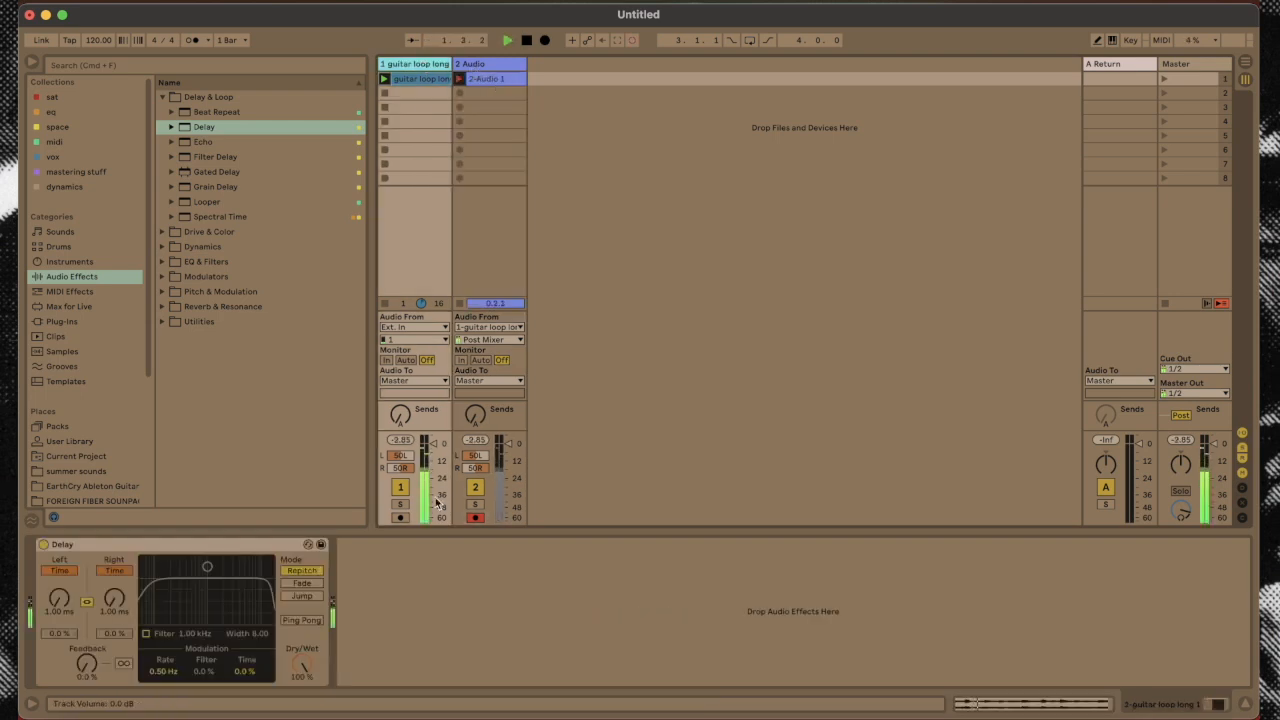
pyautogui.moveTo(117, 607); pyautogui.dragTo(117, 595)
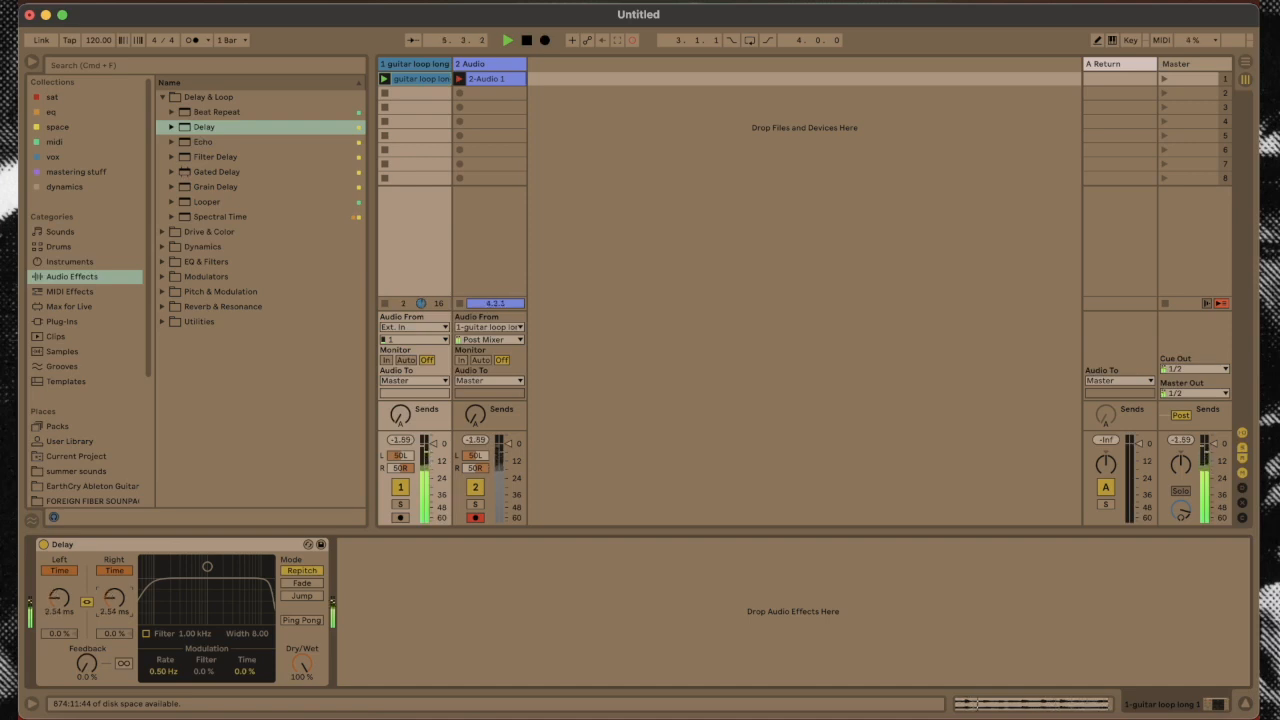
pyautogui.doubleClick(426, 82)
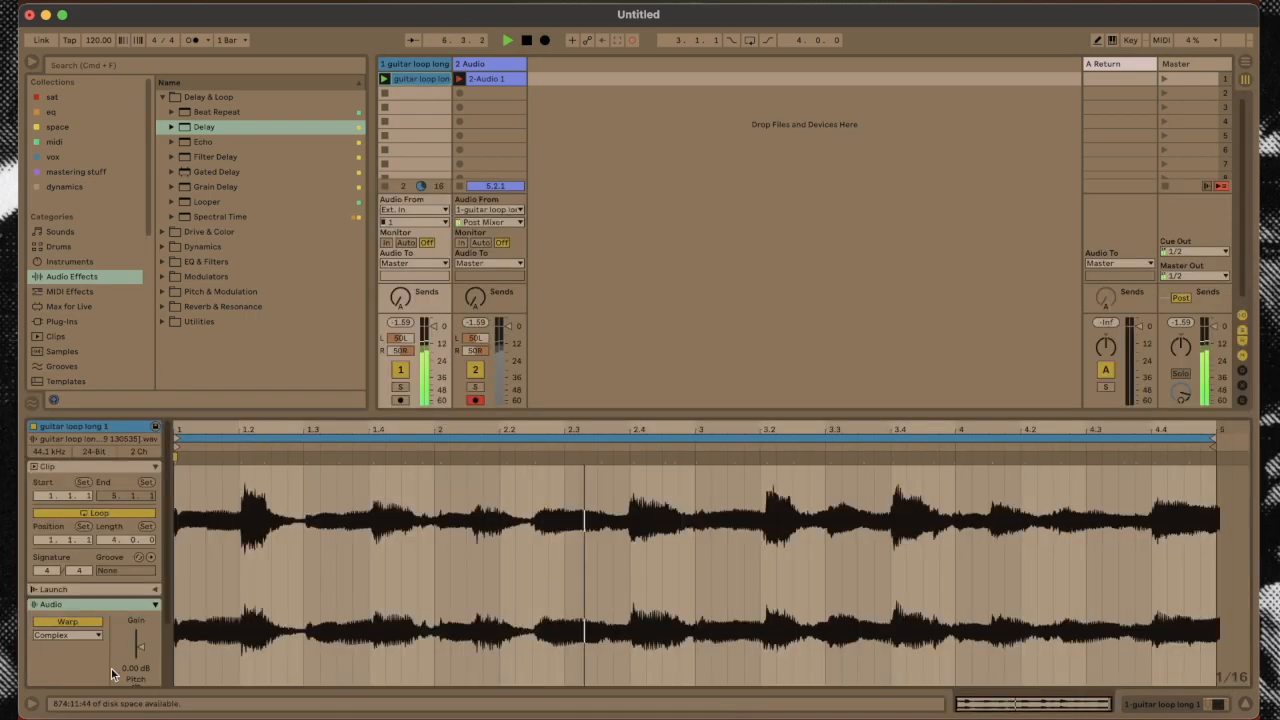
pyautogui.click(95, 633)
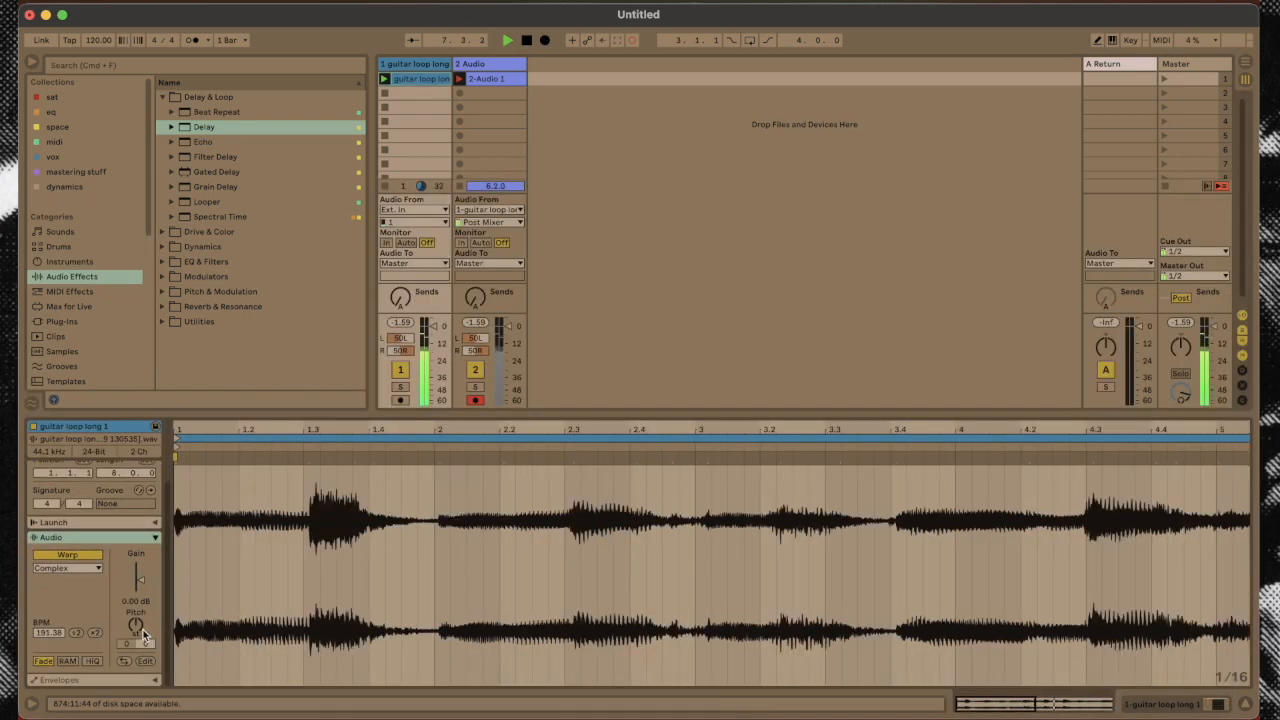
pyautogui.click(1217, 705)
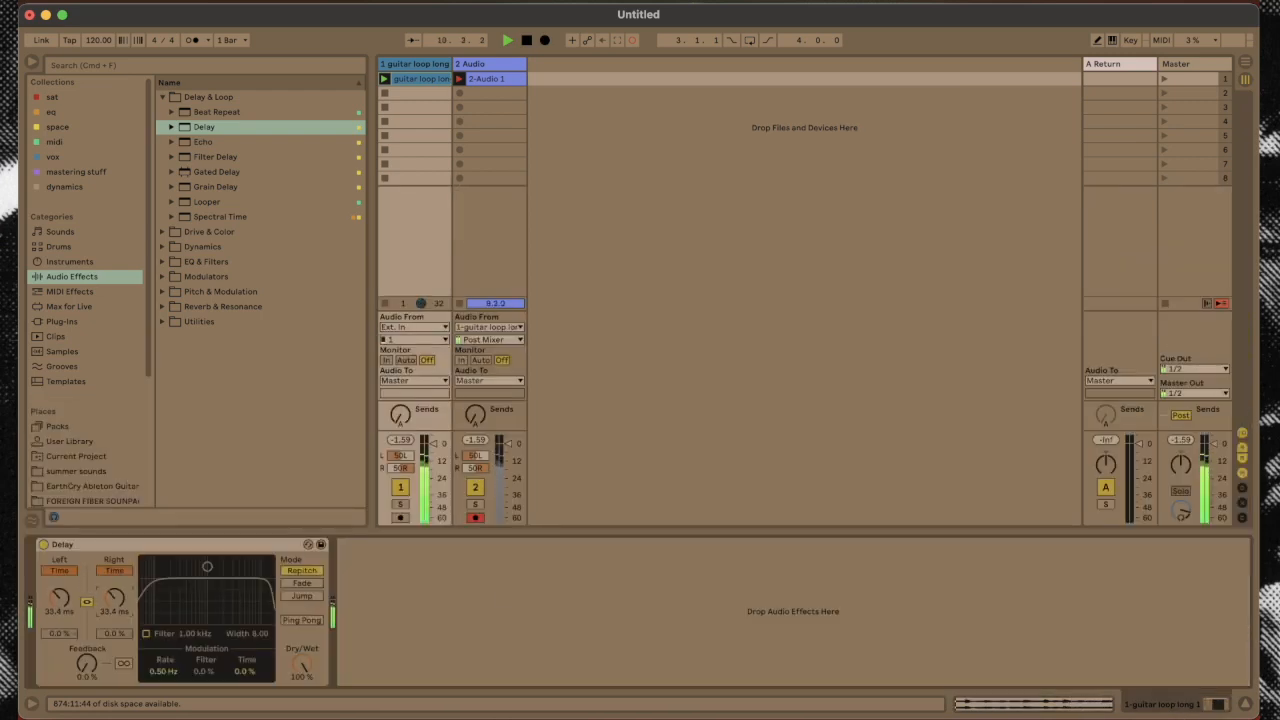
# Play the recorded clip, trim it to start at 10.3.1, and crop the sample to the remaining section
pyautogui.click(497, 79)
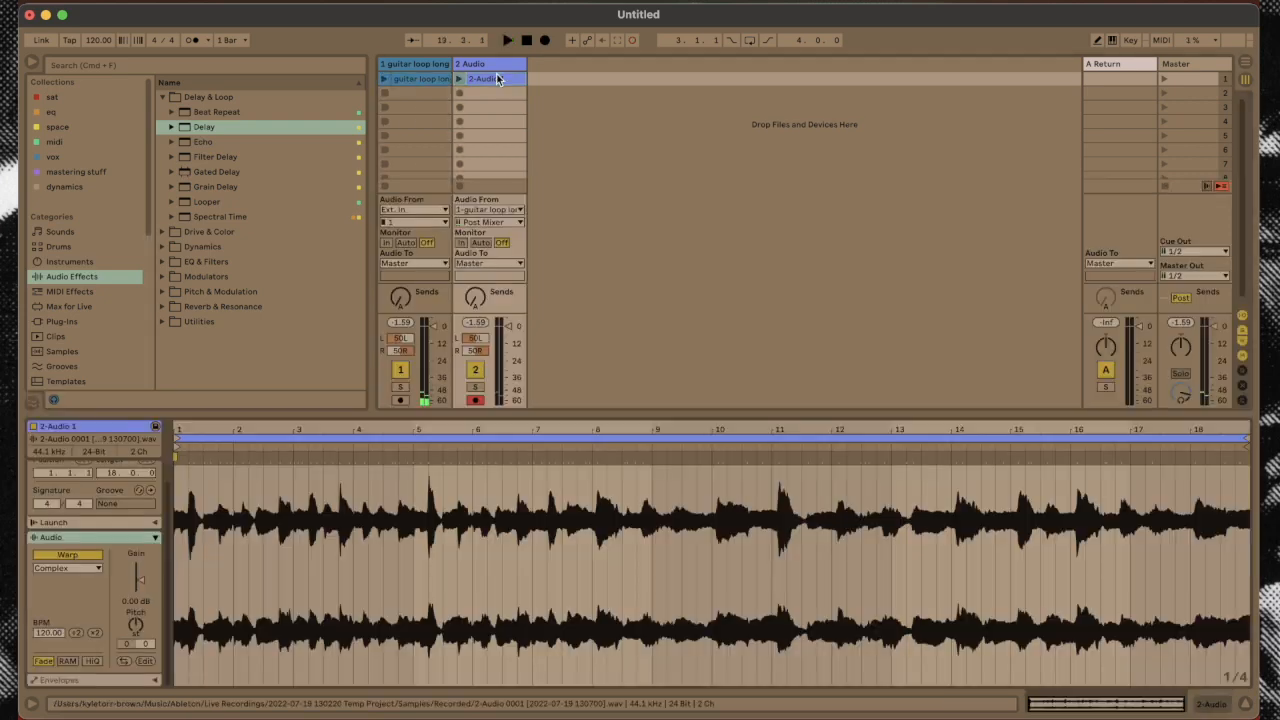
pyautogui.click(459, 79)
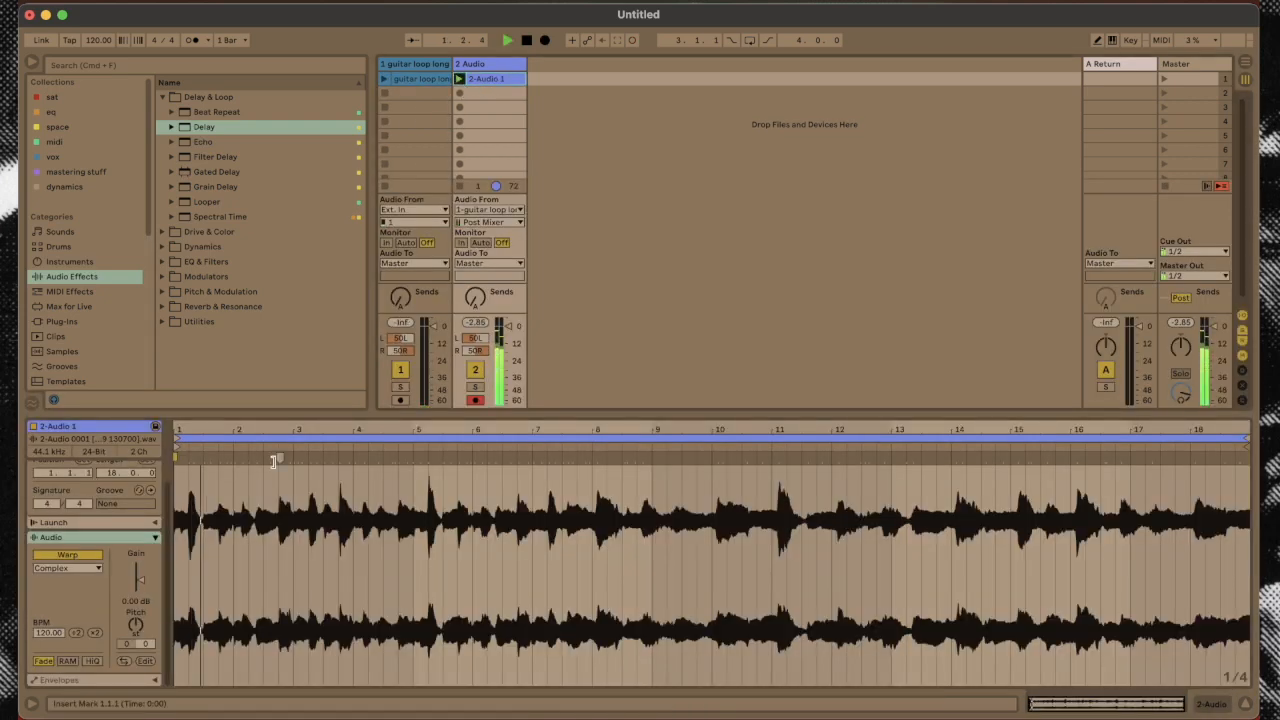
pyautogui.moveTo(205, 460); pyautogui.dragTo(744, 468)
pyautogui.rightClick(840, 524)
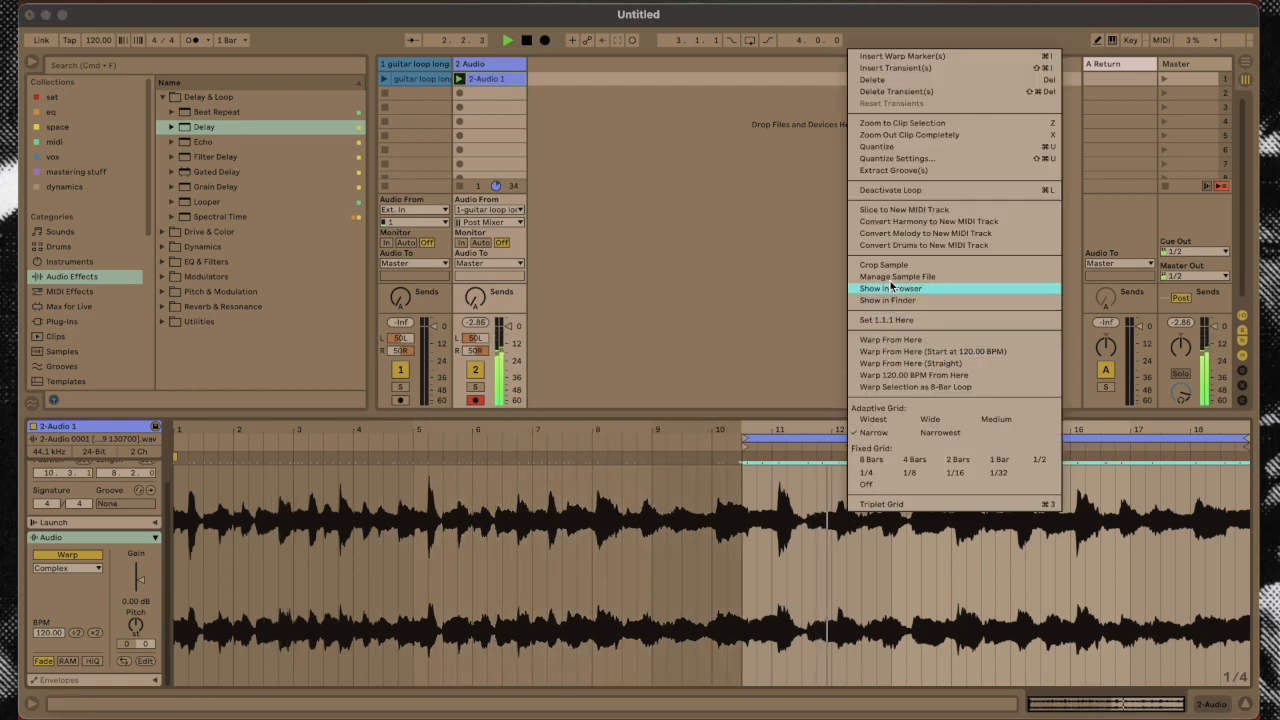
pyautogui.click(885, 266)
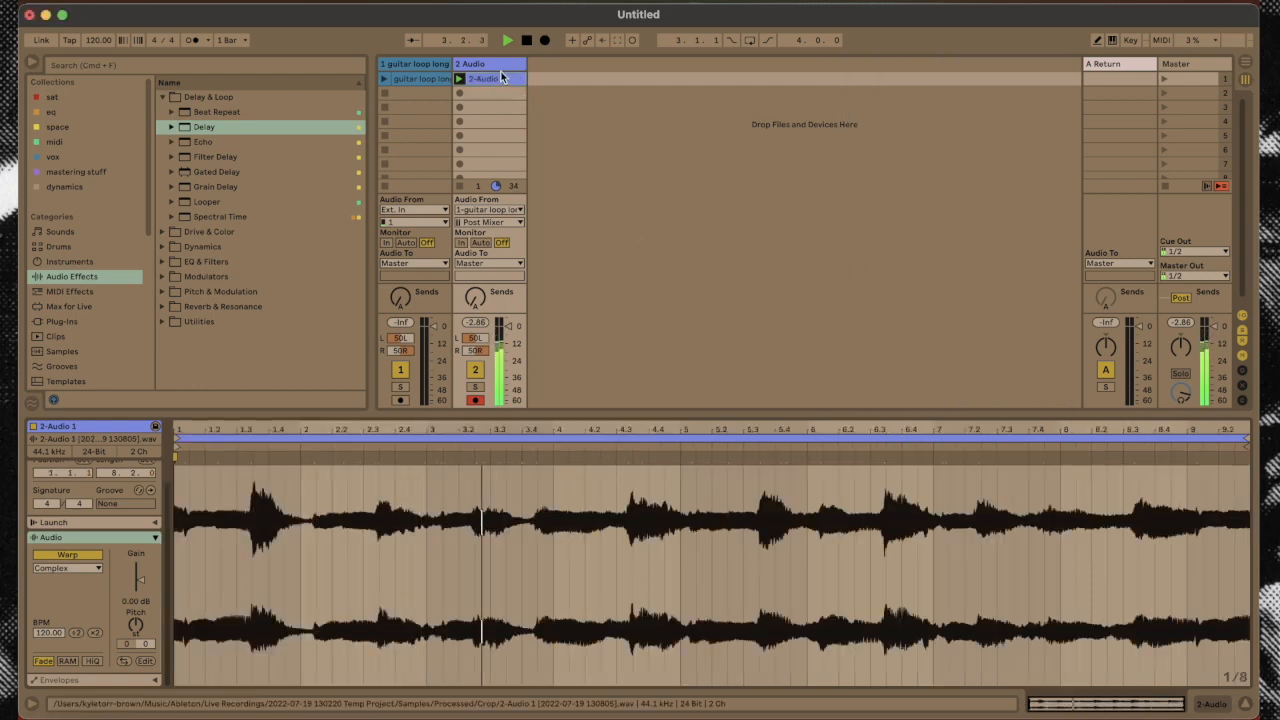
# Insert a MIDI track and load the cropped clip into it as a Simpler instrument in place of its Drum Rack
pyautogui.rightClick(563, 66)
pyautogui.click(571, 81)
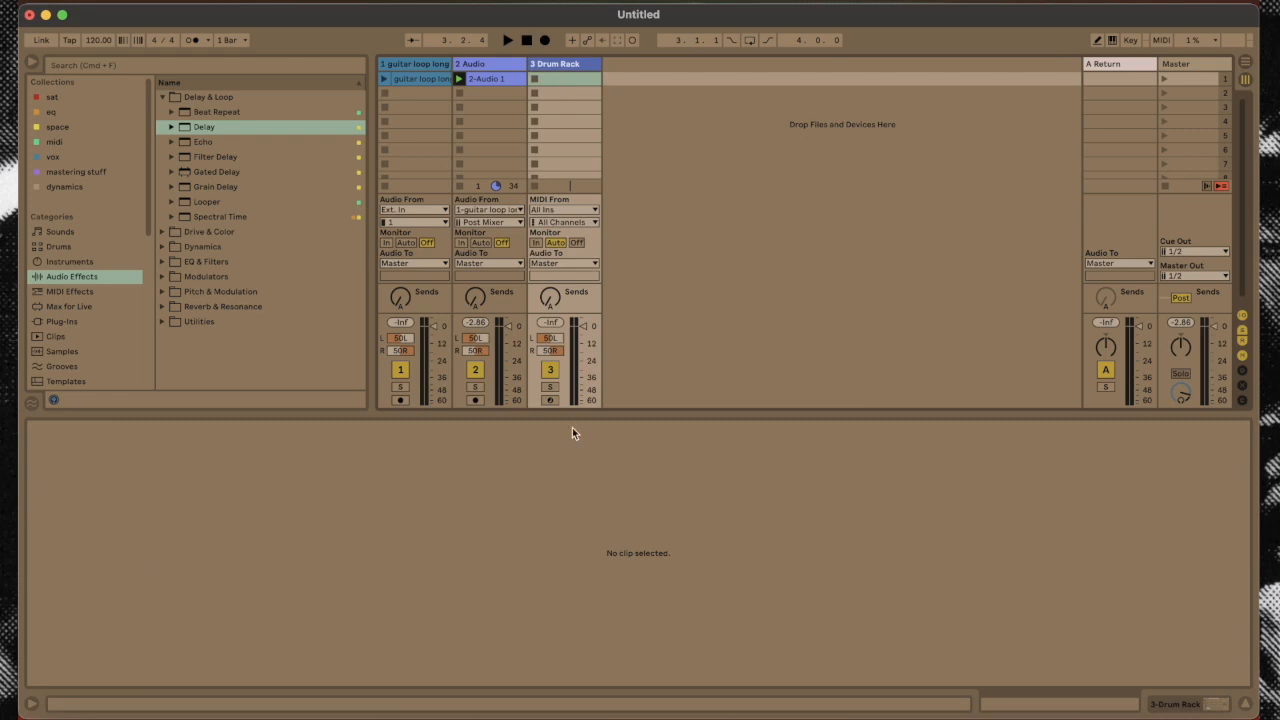
pyautogui.click(1211, 705)
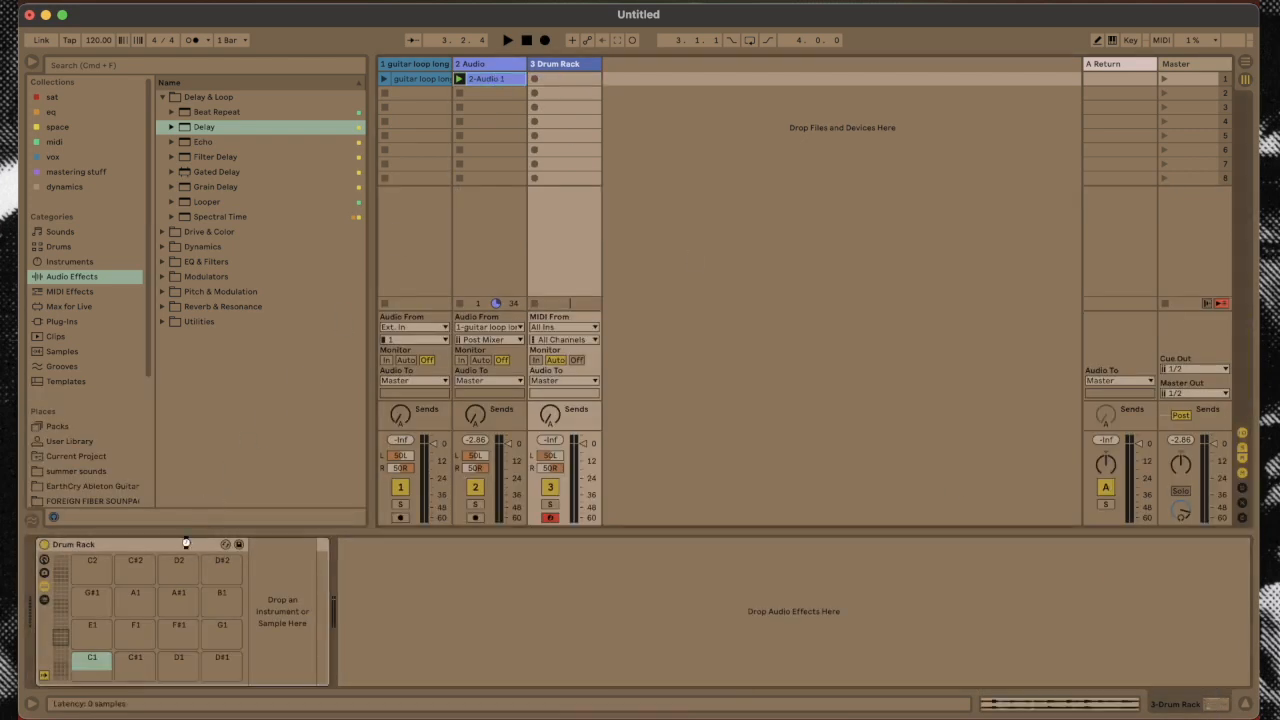
pyautogui.moveTo(186, 543); pyautogui.dragTo(187, 542)
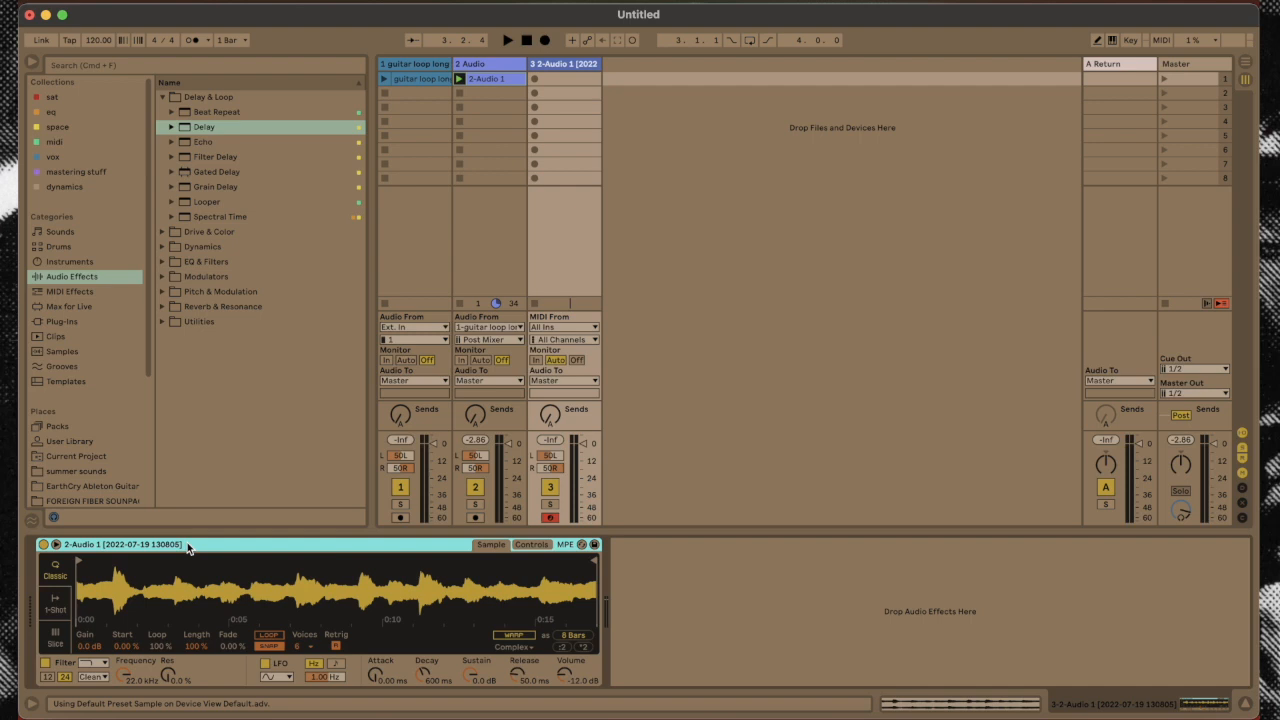
# Switch Simpler to Slice mode and set slicing to Manual
pyautogui.click(55, 640)
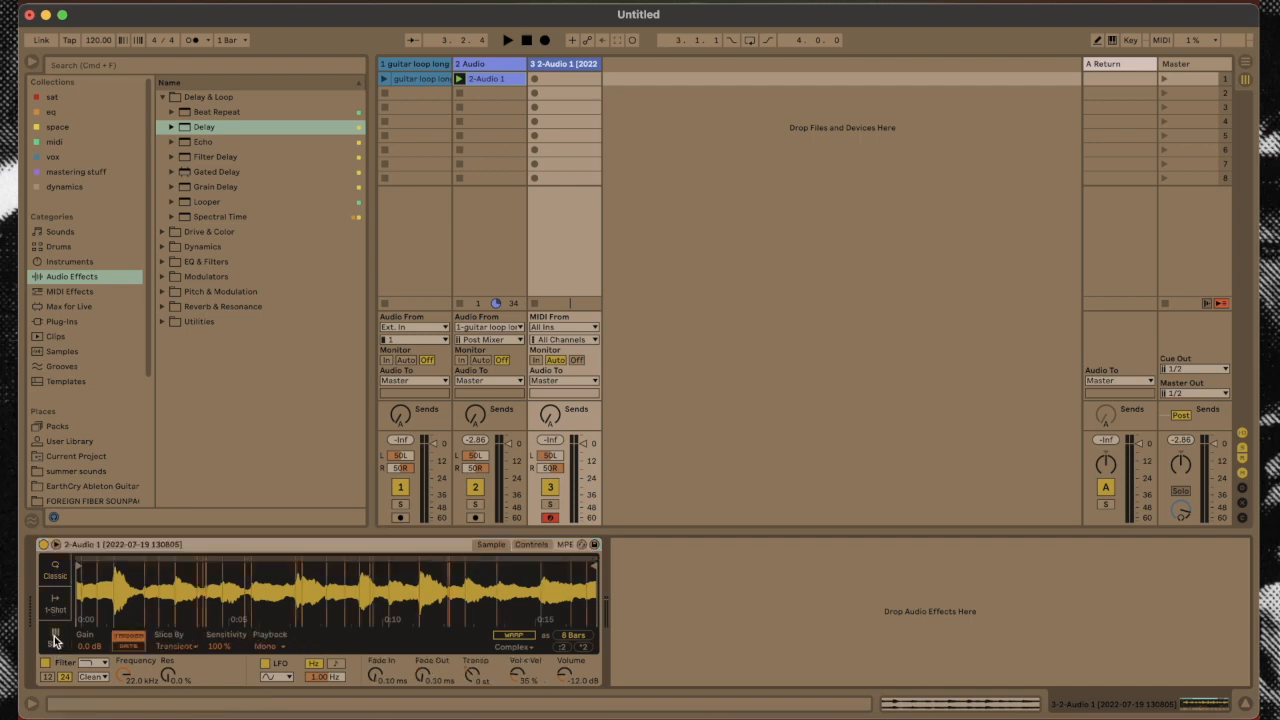
pyautogui.click(176, 646)
pyautogui.click(177, 693)
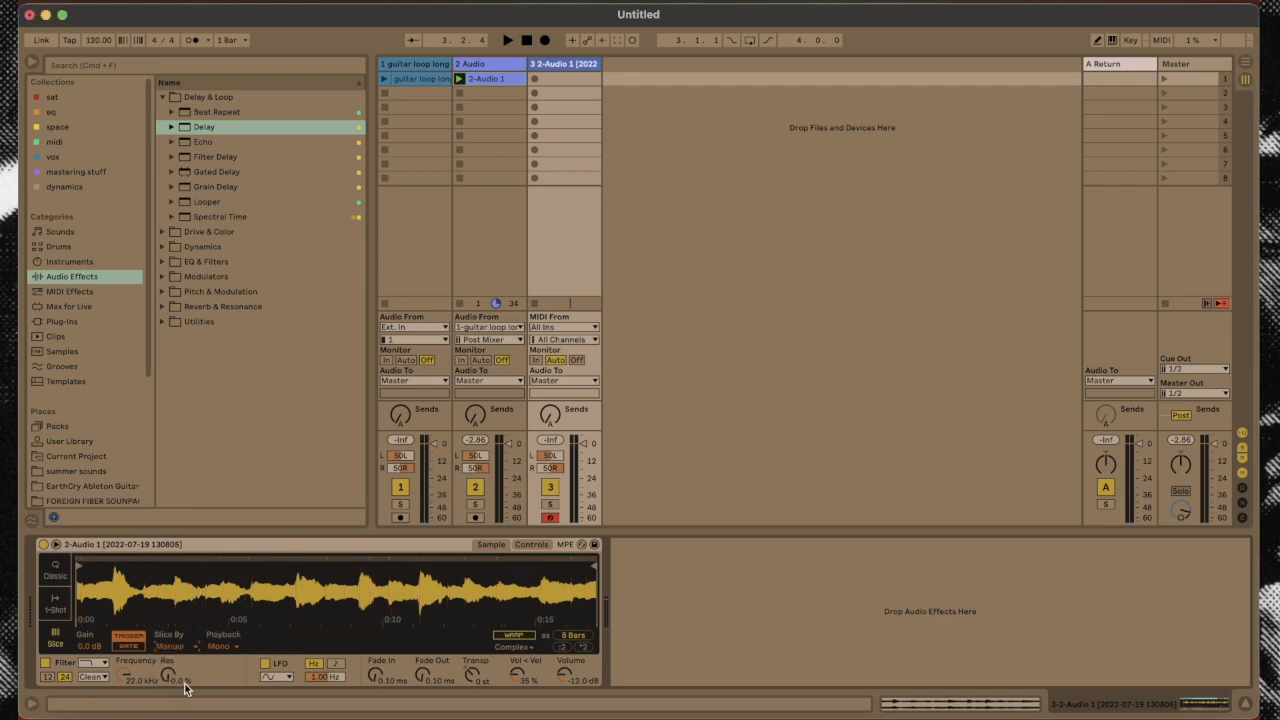
# Lower the computer keyboard octave to C1–D2, audition the sample, and place manual slices on its note onsets through about 0:10
pyautogui.press('z')
pyautogui.press('z')
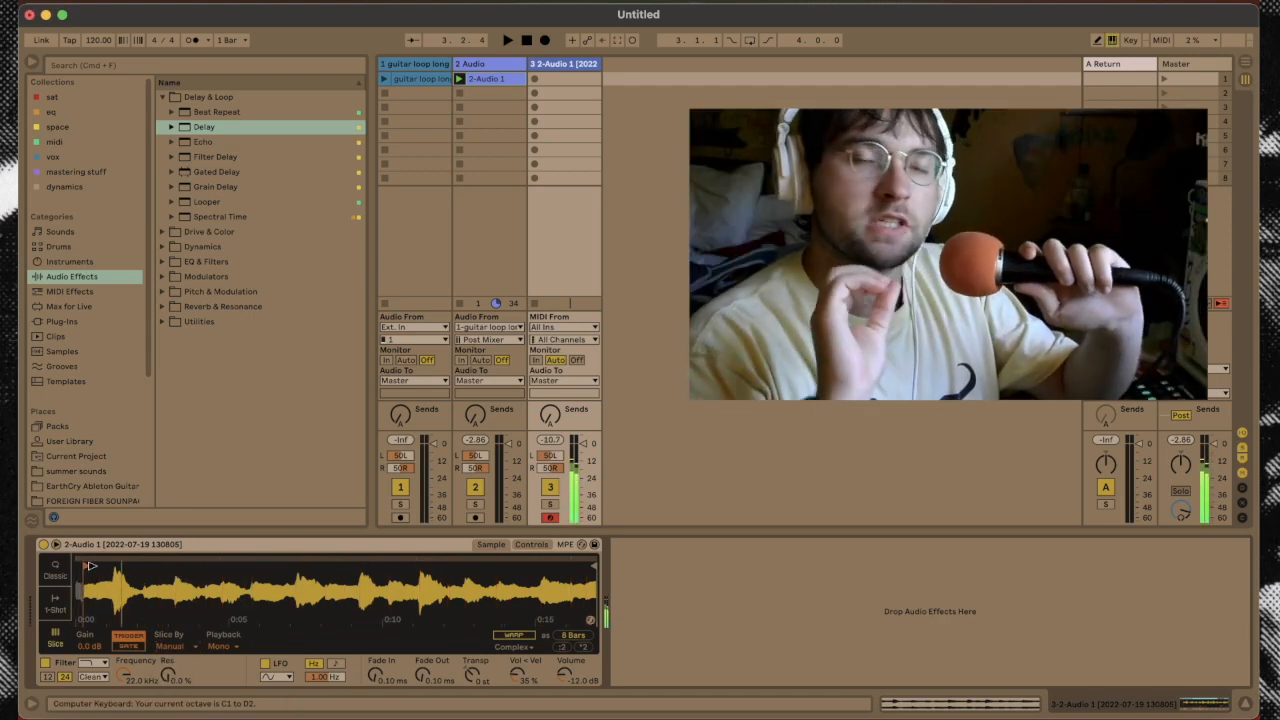
pyautogui.press('a')
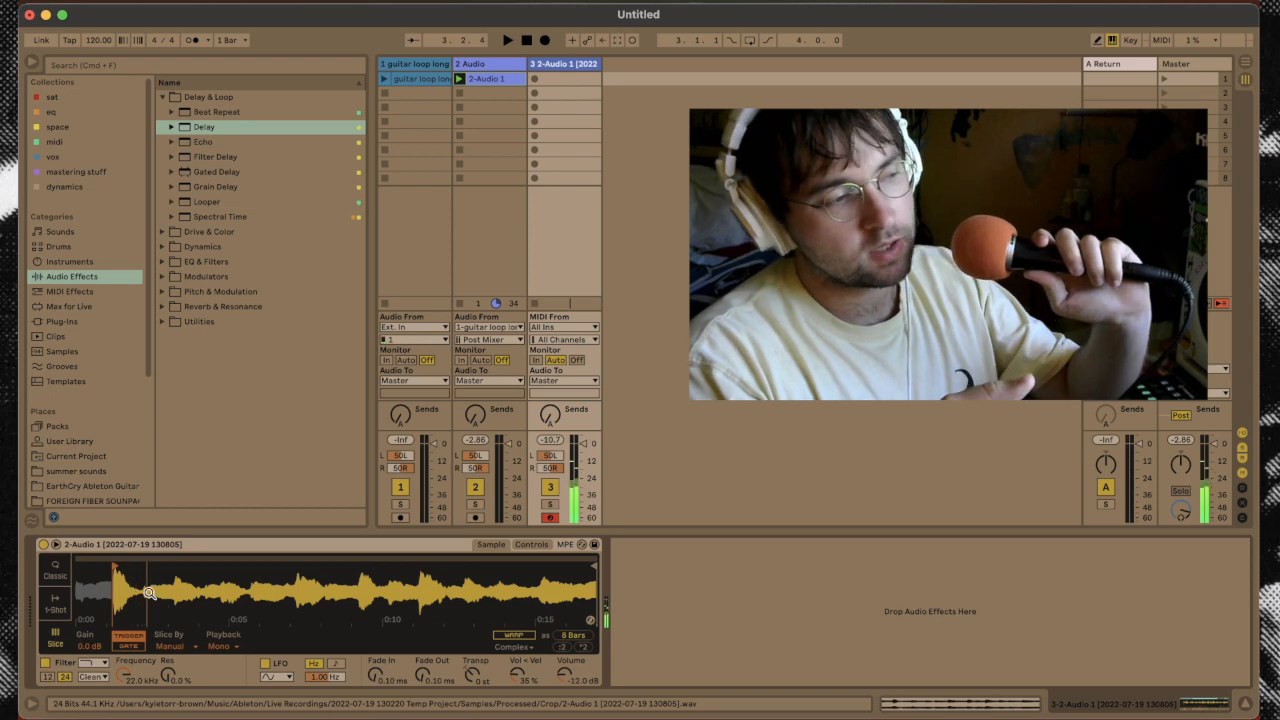
pyautogui.scroll(5, 145, 594)
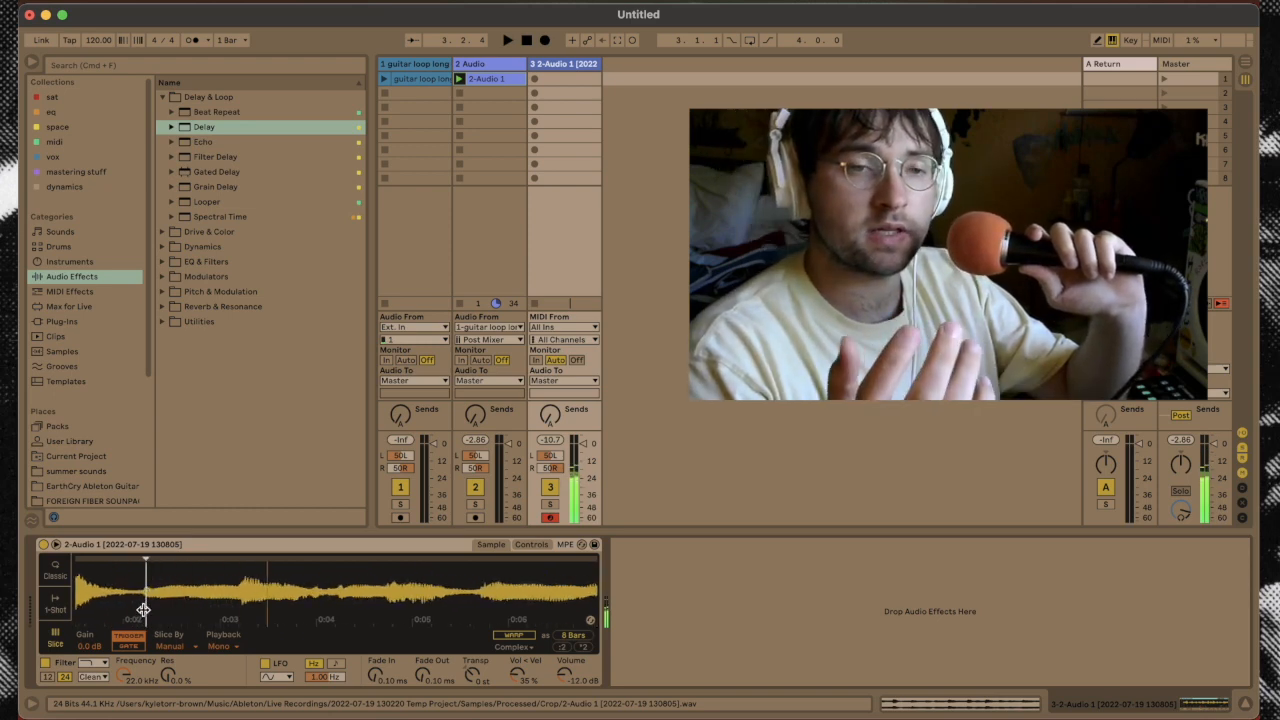
pyautogui.doubleClick(238, 590)
pyautogui.doubleClick(292, 594)
pyautogui.doubleClick(385, 598)
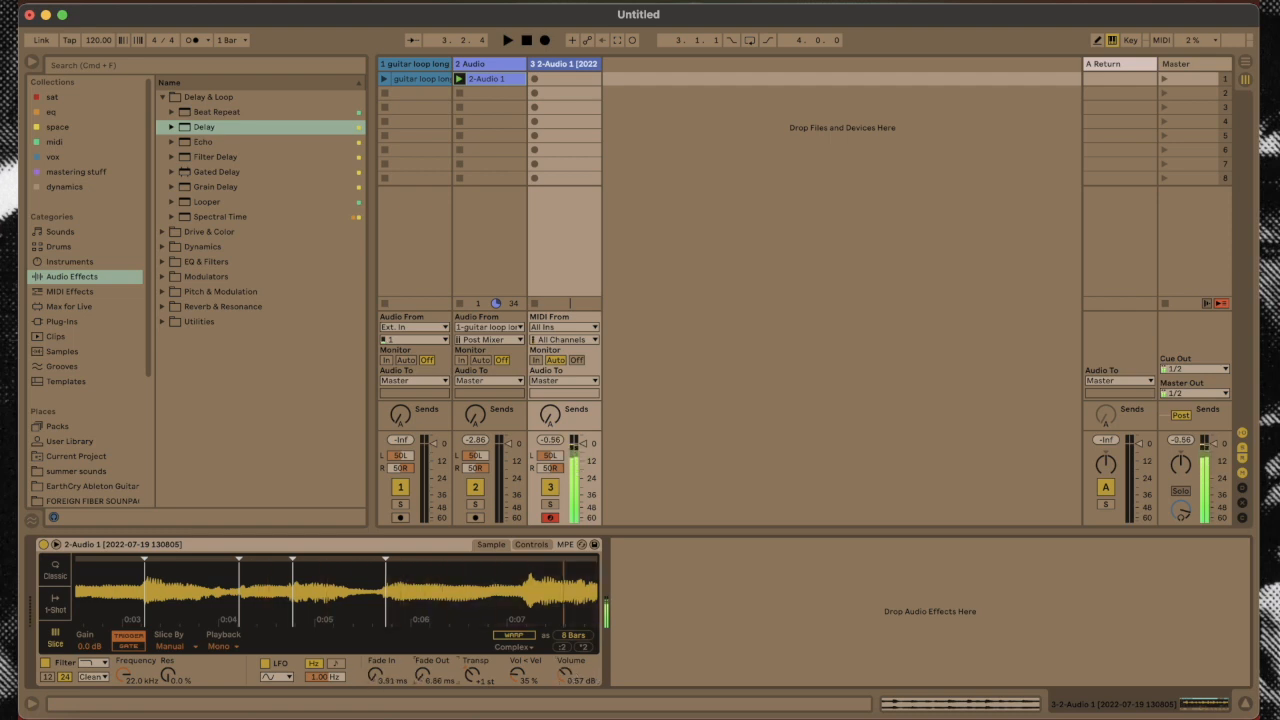
pyautogui.hscroll(10, 408, 595)
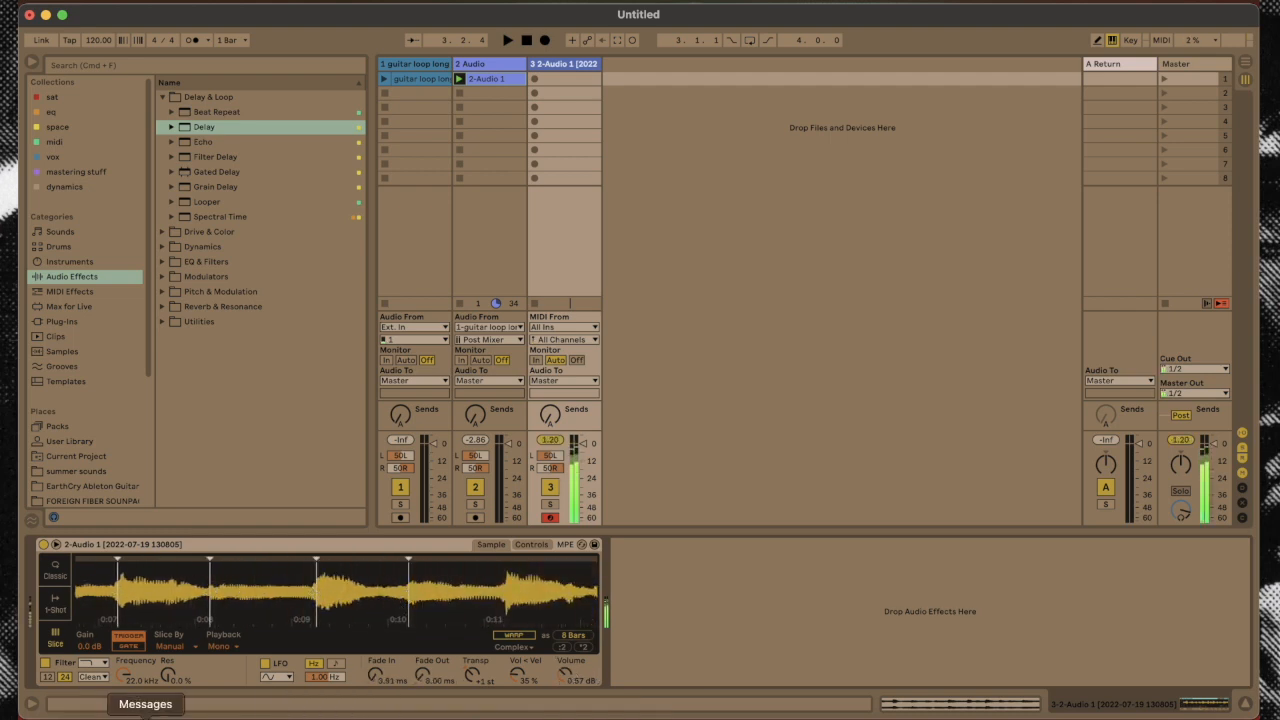
pyautogui.scroll(-5, 485, 571)
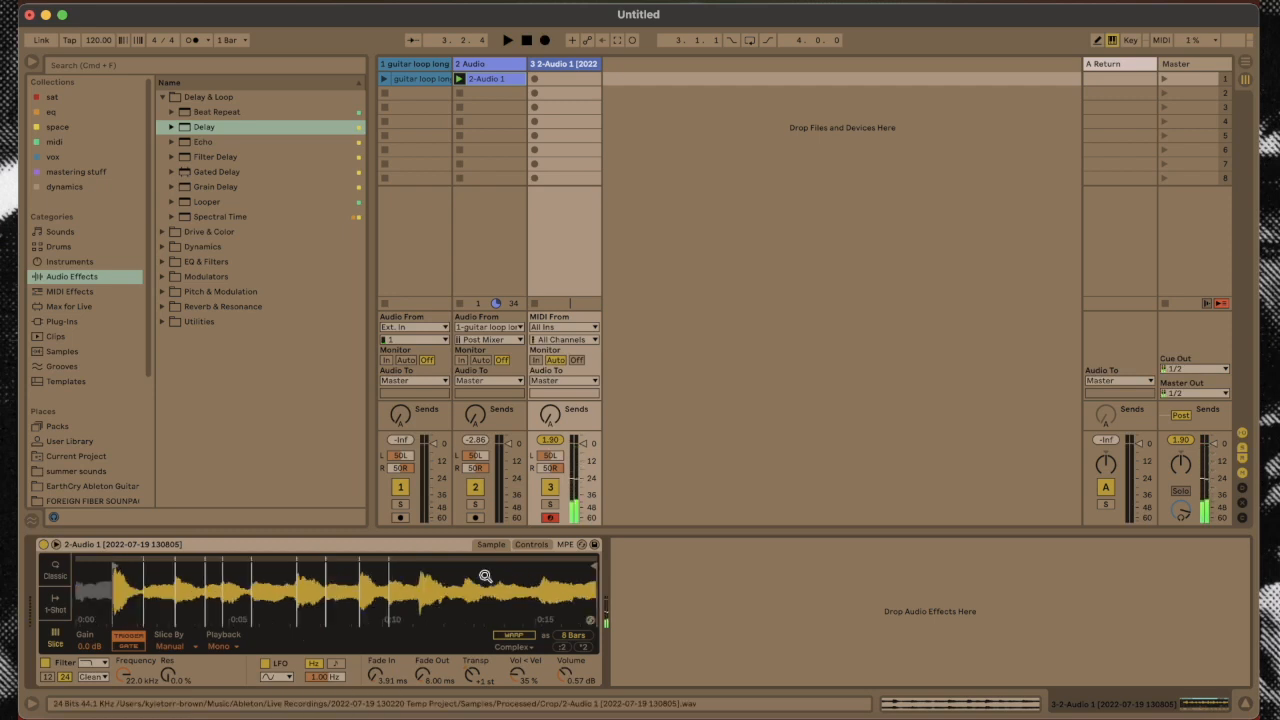
# Turn on Warp for the sliced sample and start recording a MIDI clip in the Simpler track's second slot
pyautogui.click(513, 635)
pyautogui.click(535, 94)
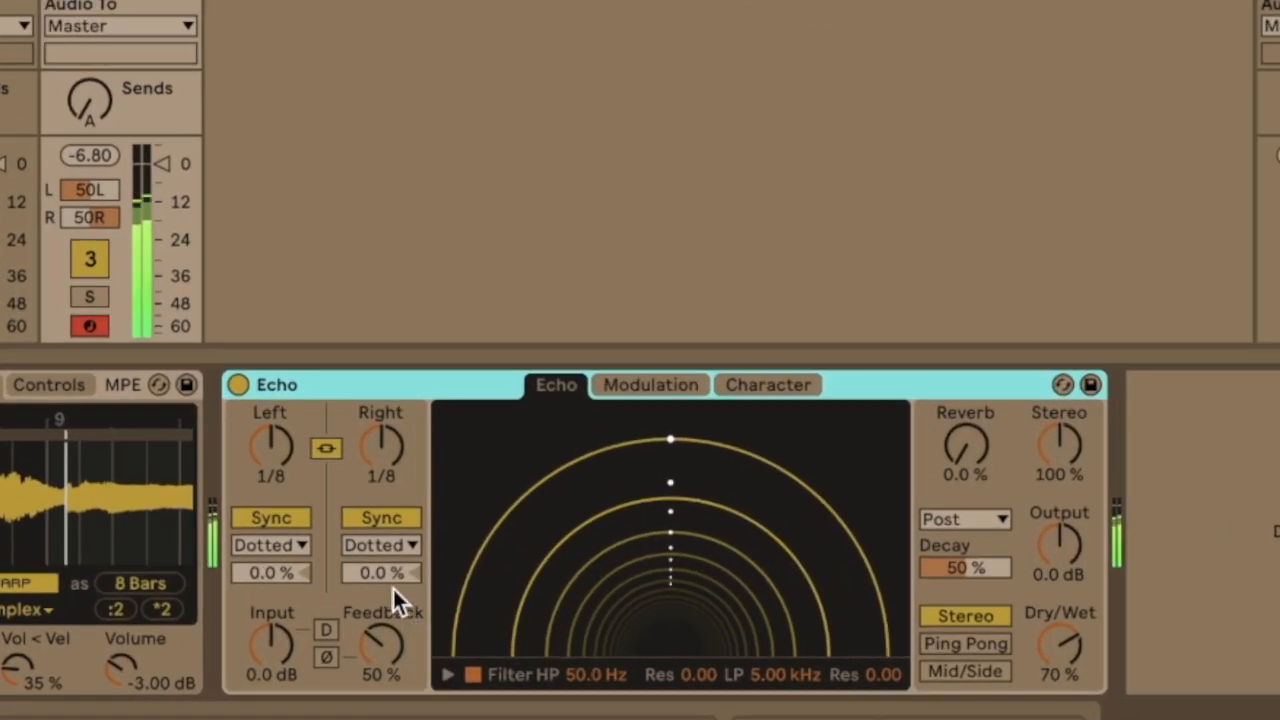
# Set Echo to unsynced time at 179 ms, with right offset 7.7 %, feedback 87 % and dry/wet 43 %
pyautogui.click(480, 545)
pyautogui.moveTo(480, 487); pyautogui.dragTo(480, 505)
pyautogui.moveTo(388, 458); pyautogui.dragTo(388, 480)
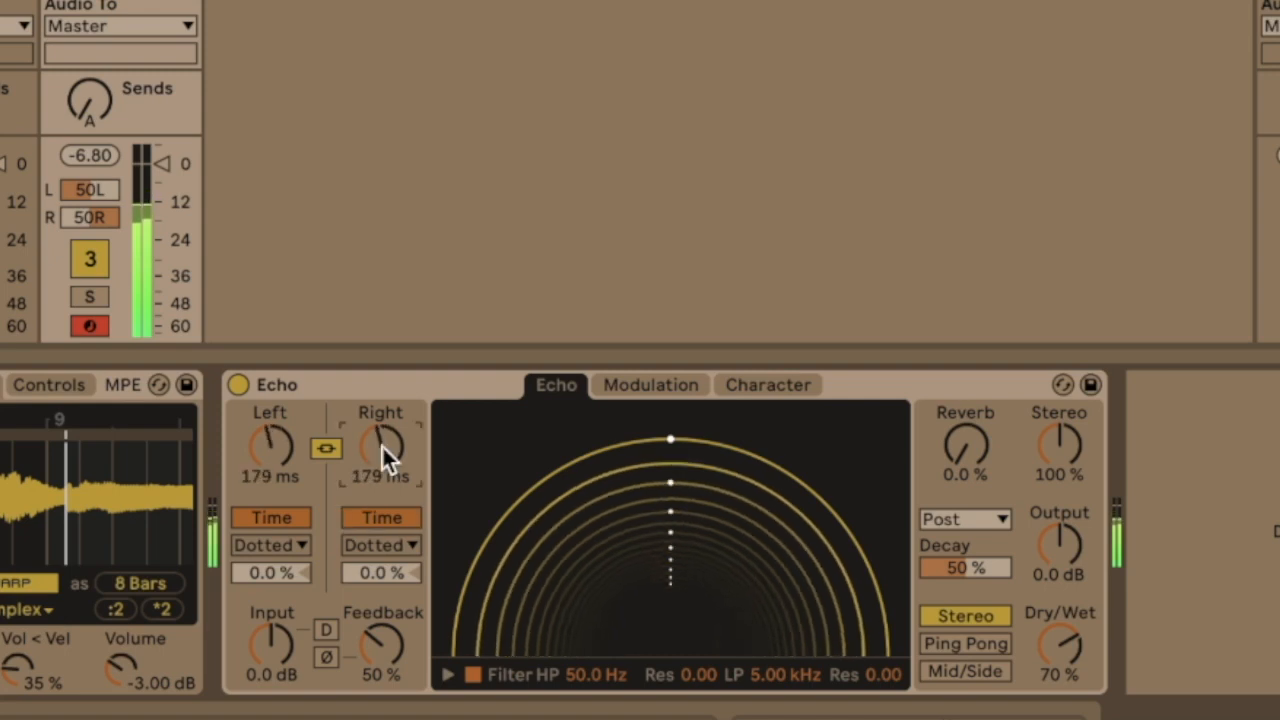
pyautogui.moveTo(377, 576); pyautogui.dragTo(378, 583)
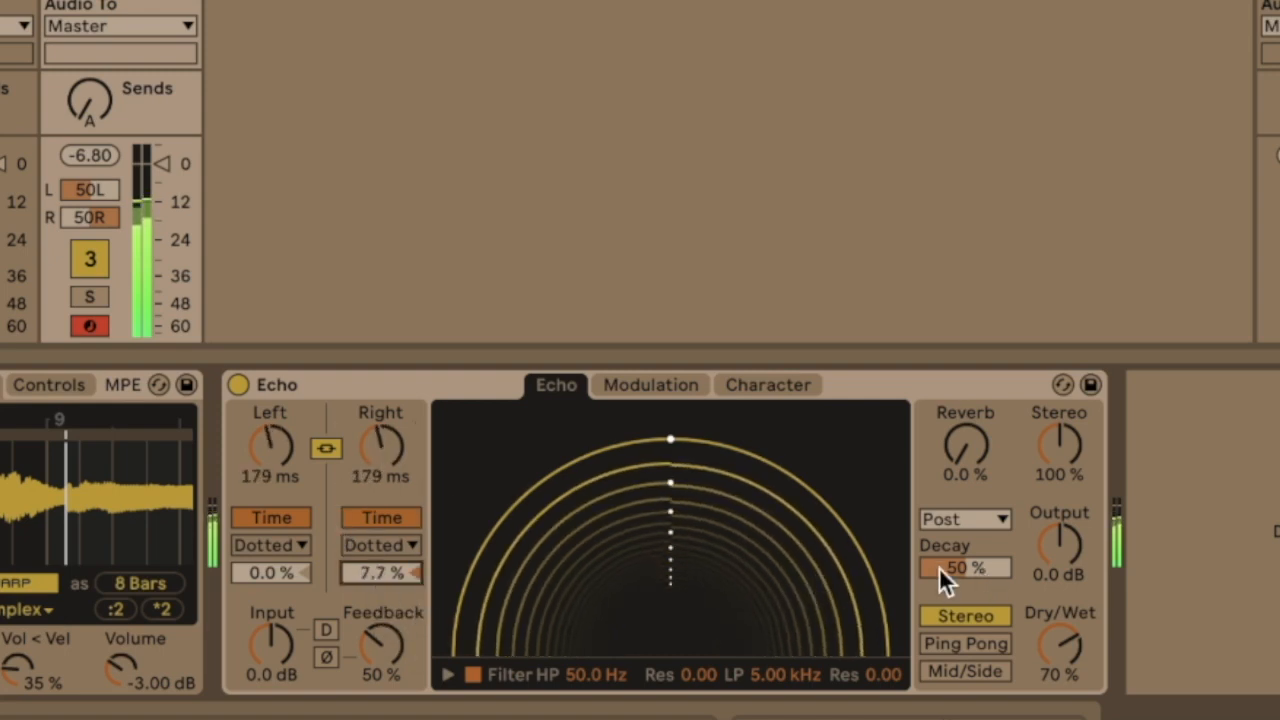
pyautogui.moveTo(380, 645); pyautogui.dragTo(380, 608)
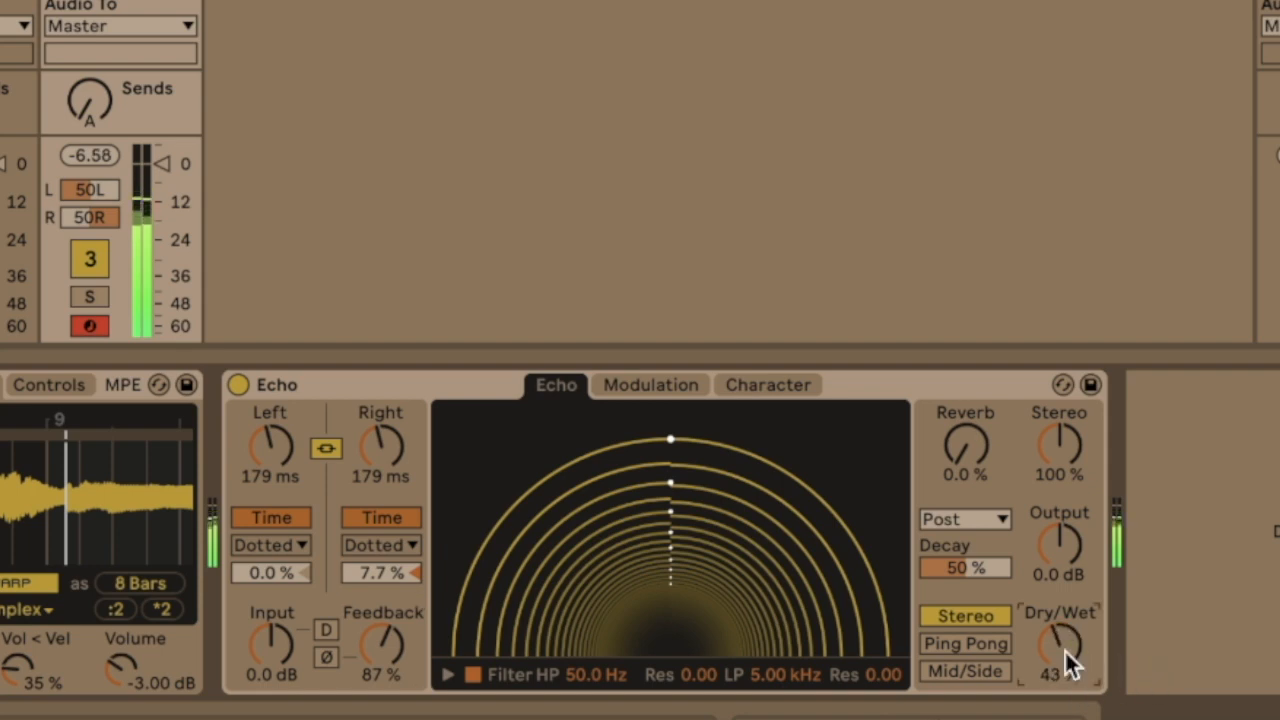
# Raise Echo's high-pass filter to 232 Hz and set its delay modulation to 11 % with the x4 option
pyautogui.click(448, 676)
pyautogui.moveTo(502, 646); pyautogui.dragTo(604, 646)
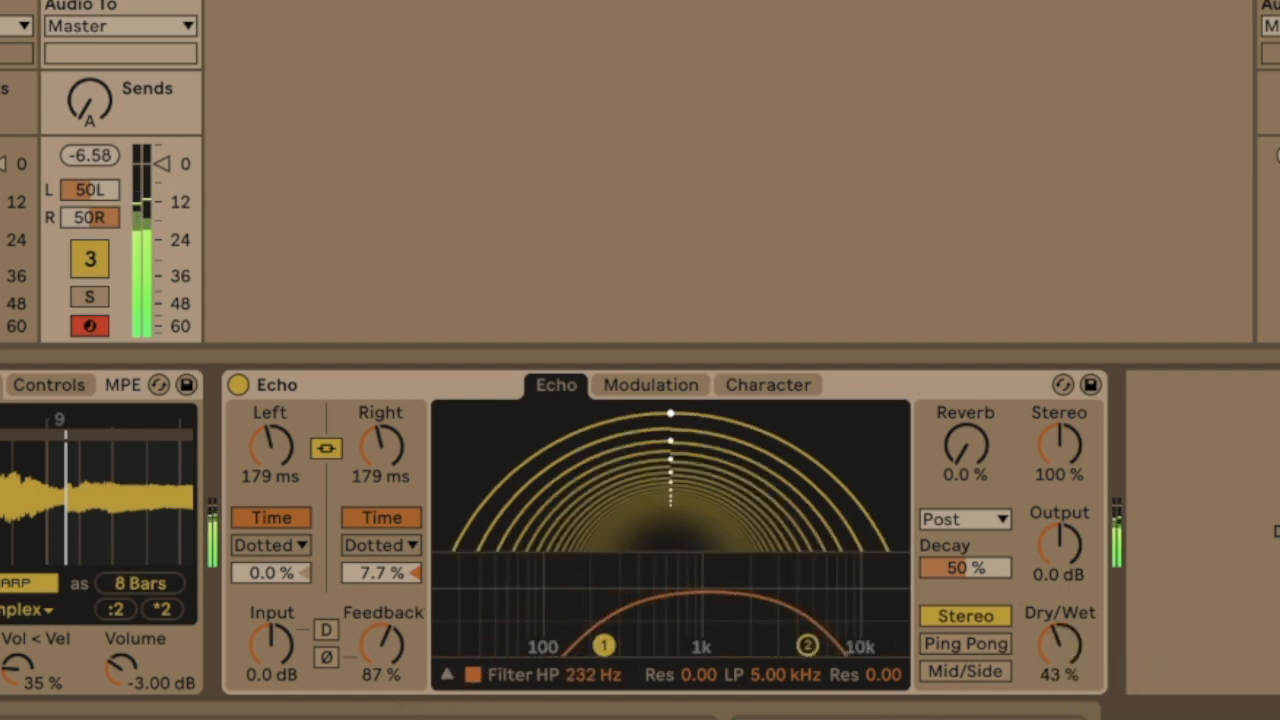
pyautogui.click(740, 386)
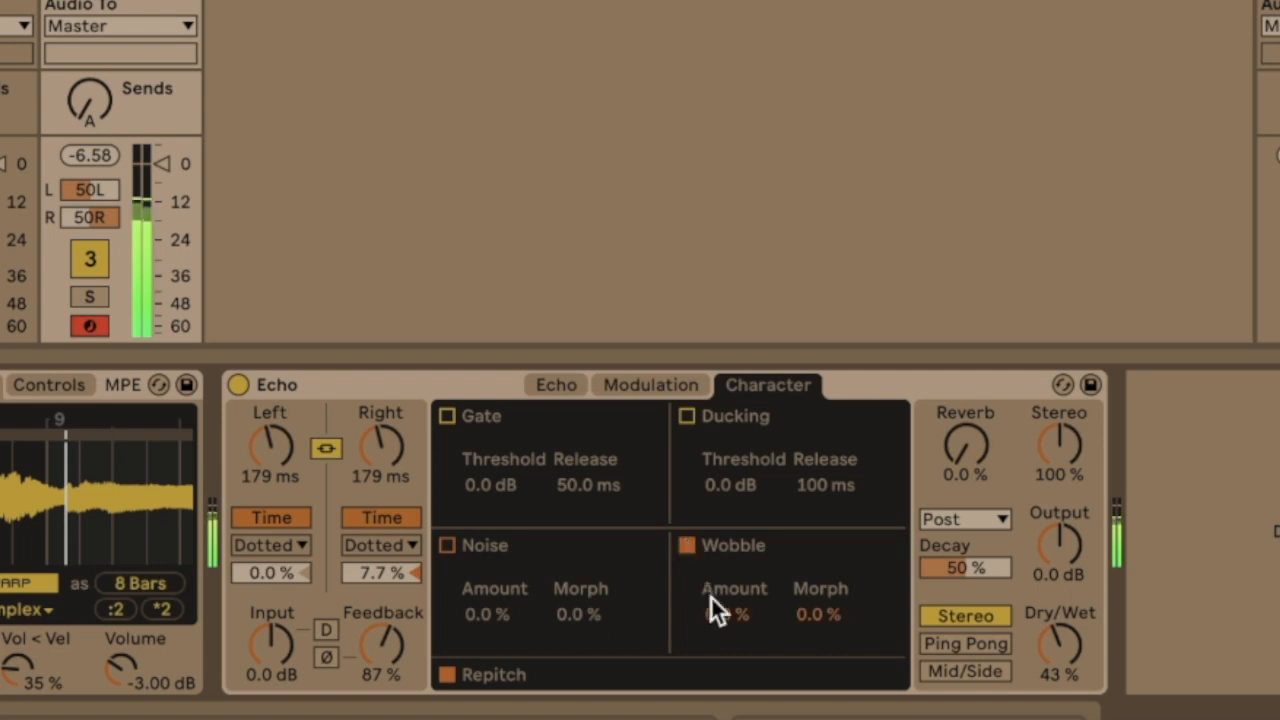
pyautogui.click(671, 390)
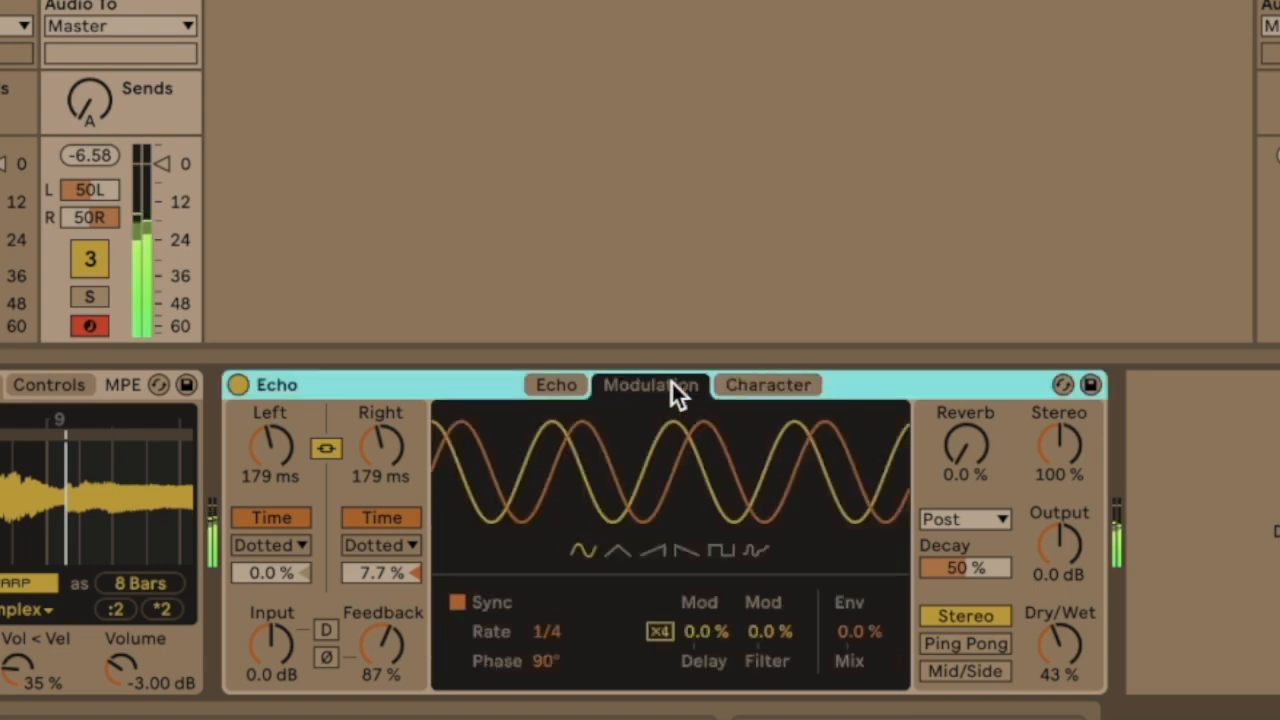
pyautogui.click(668, 631)
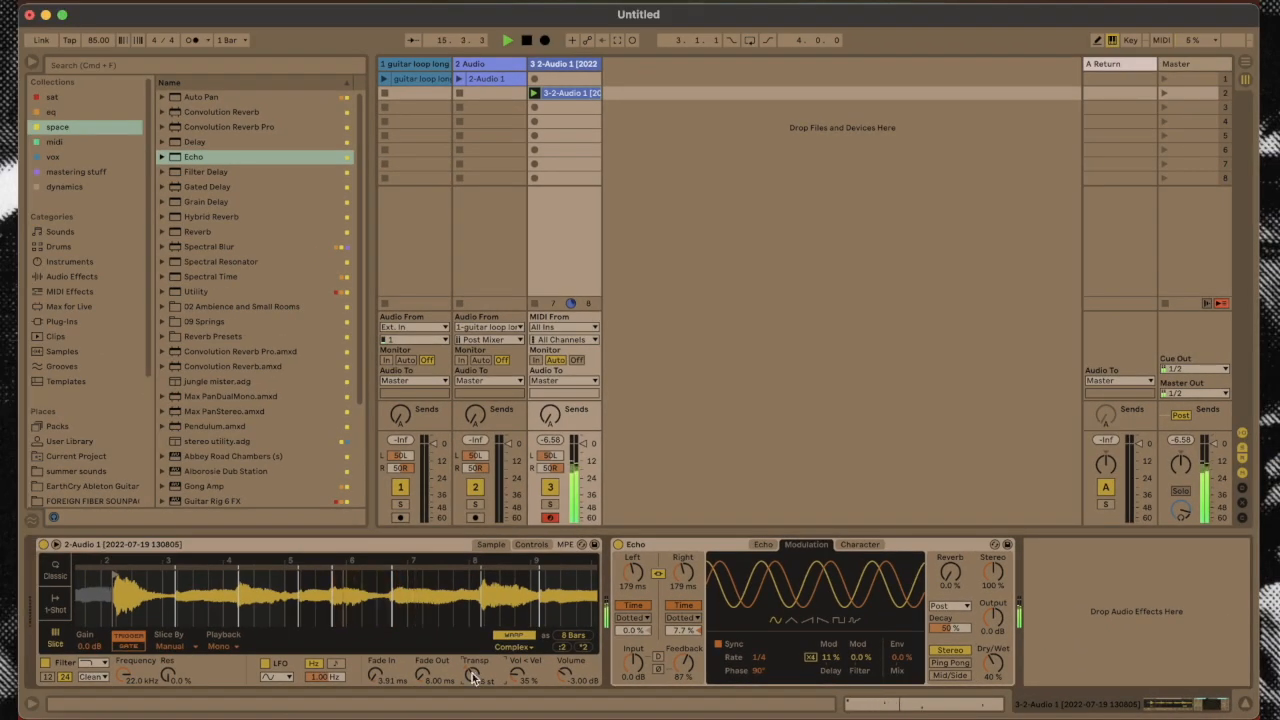
# Halve the sample's warp length to 8 bars and raise Simpler's Fade Out to about 658 ms
pyautogui.click(563, 647)
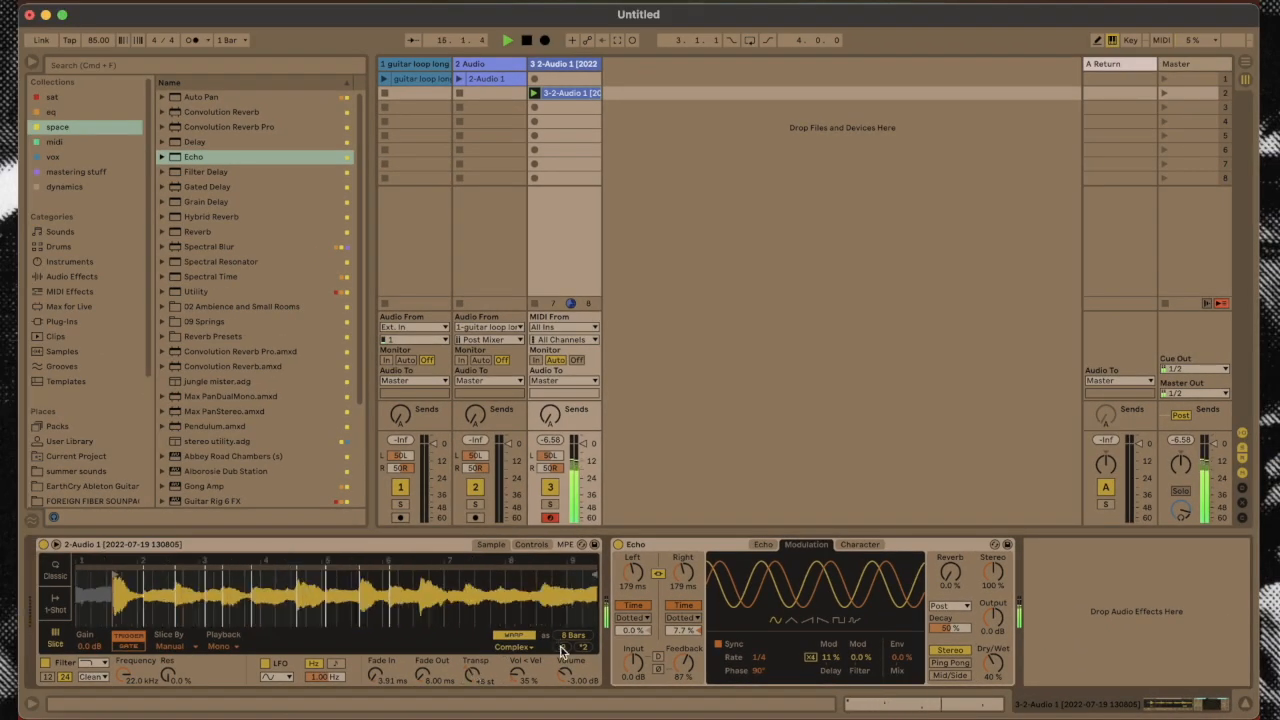
pyautogui.moveTo(422, 681); pyautogui.dragTo(422, 640)
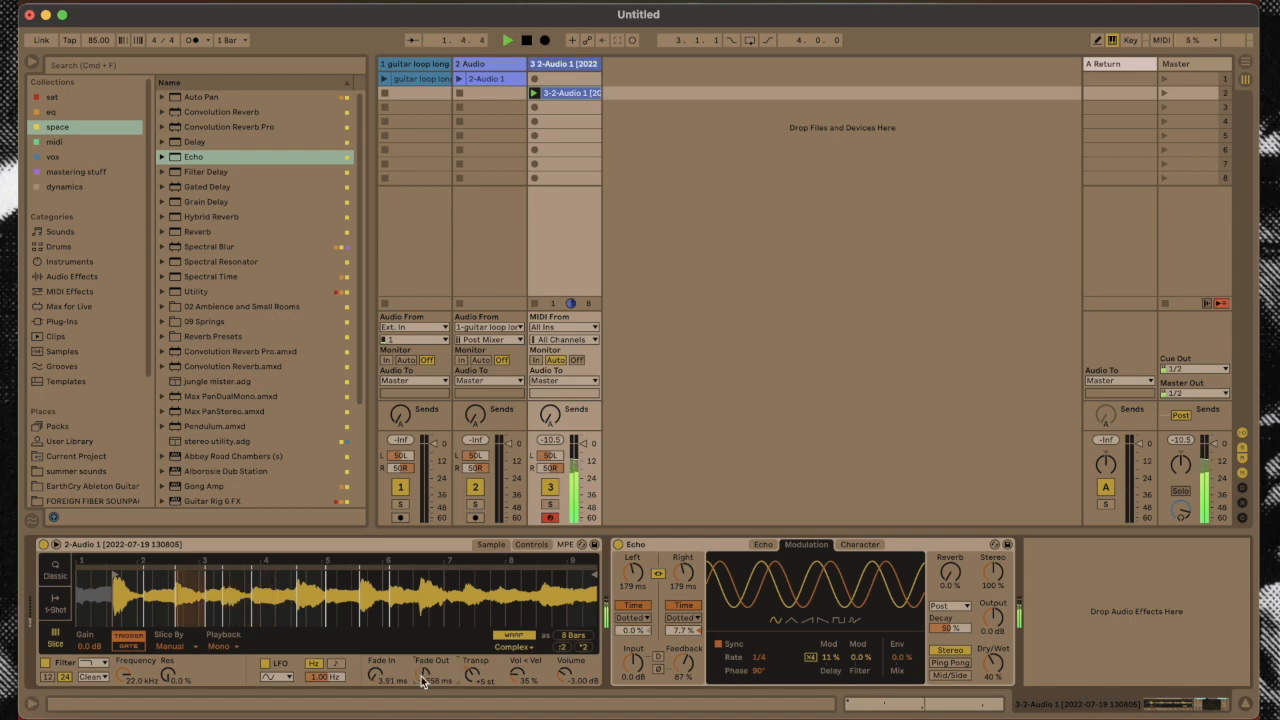
# Move the recorded clip up to the Simpler track's first slot, then freeze and flatten that track
pyautogui.moveTo(583, 94); pyautogui.dragTo(575, 79)
pyautogui.rightClick(570, 78)
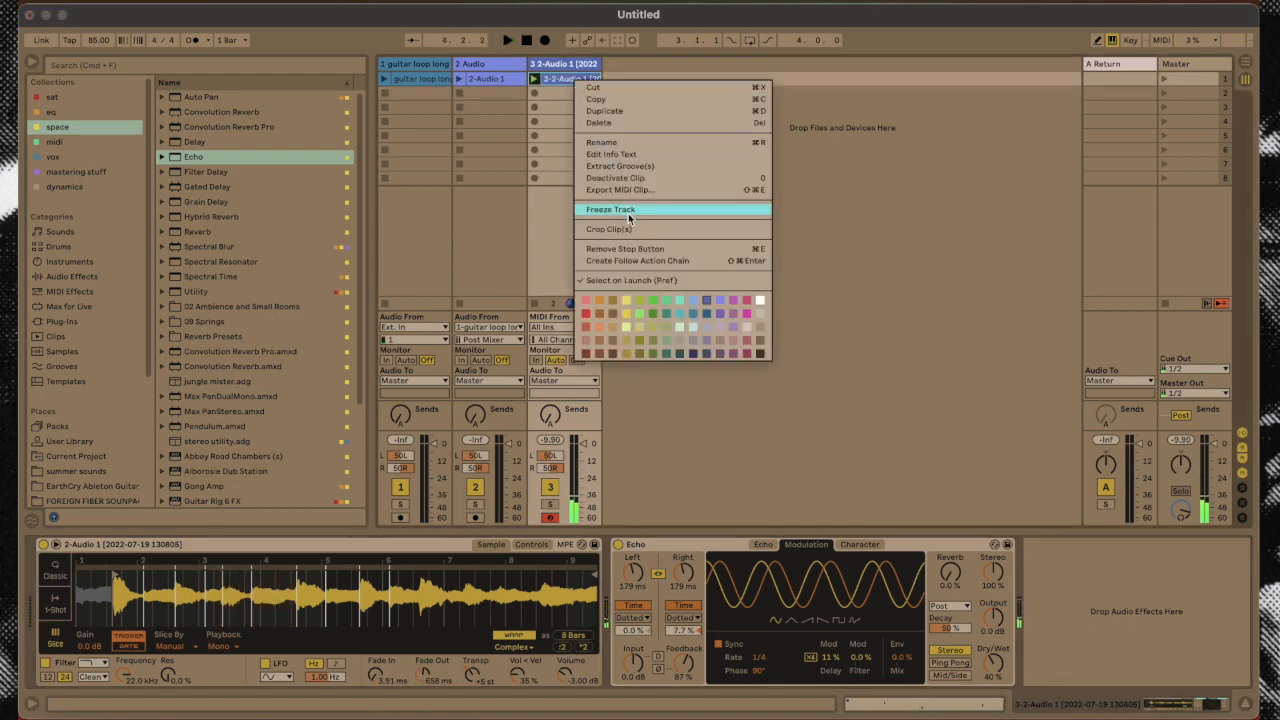
pyautogui.click(635, 214)
pyautogui.rightClick(570, 78)
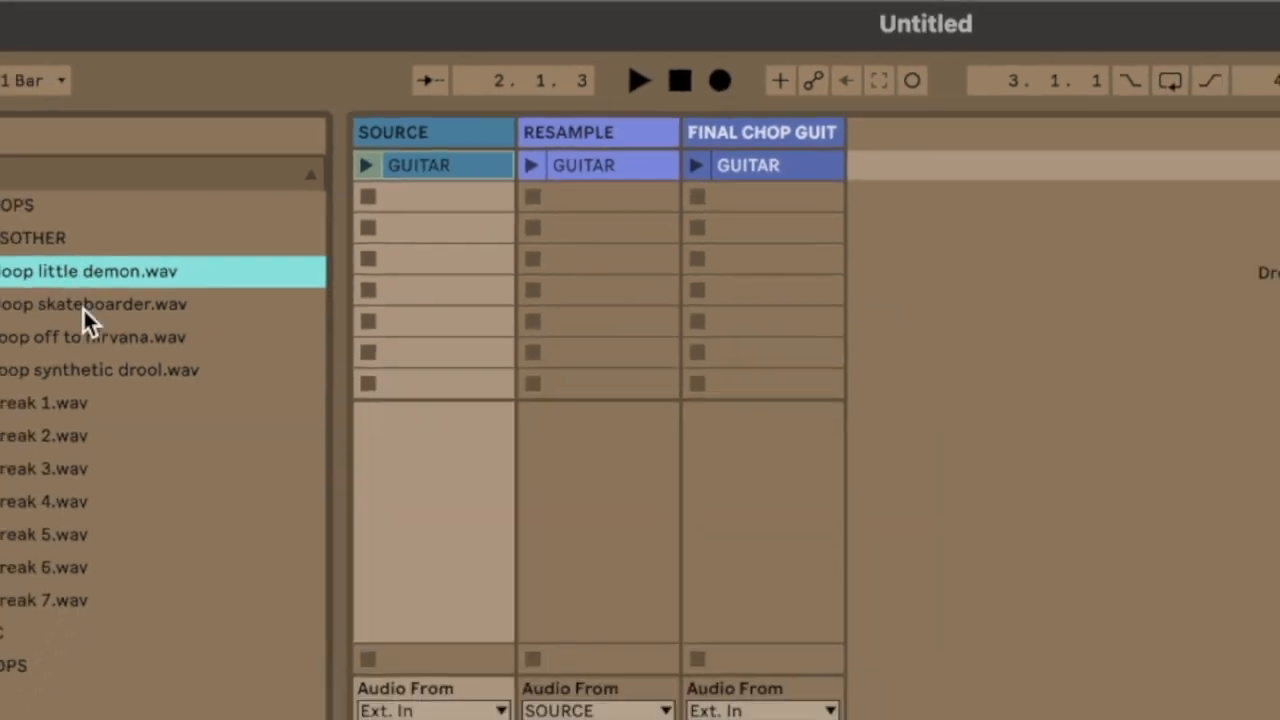
# Place drumloop synthetic drool.wav in the SOURCE track's second slot and launch it
pyautogui.click(97, 372)
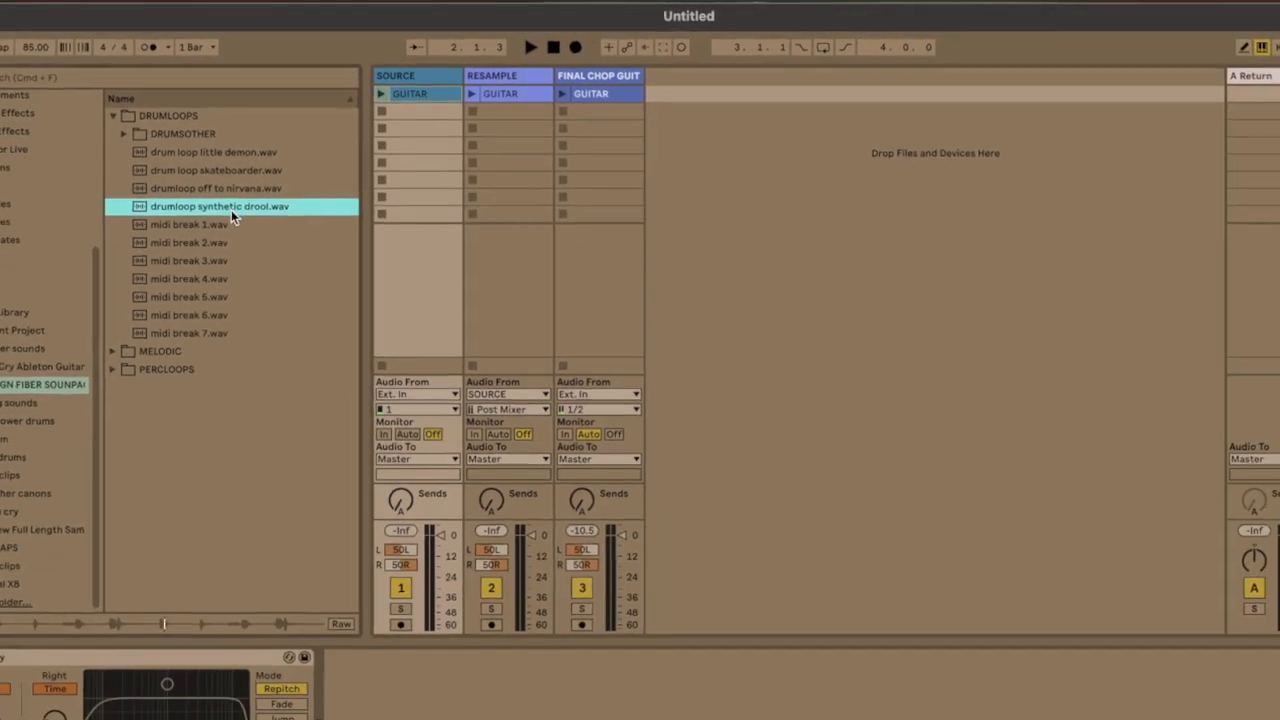
pyautogui.moveTo(188, 255); pyautogui.dragTo(381, 106)
pyautogui.click(380, 106)
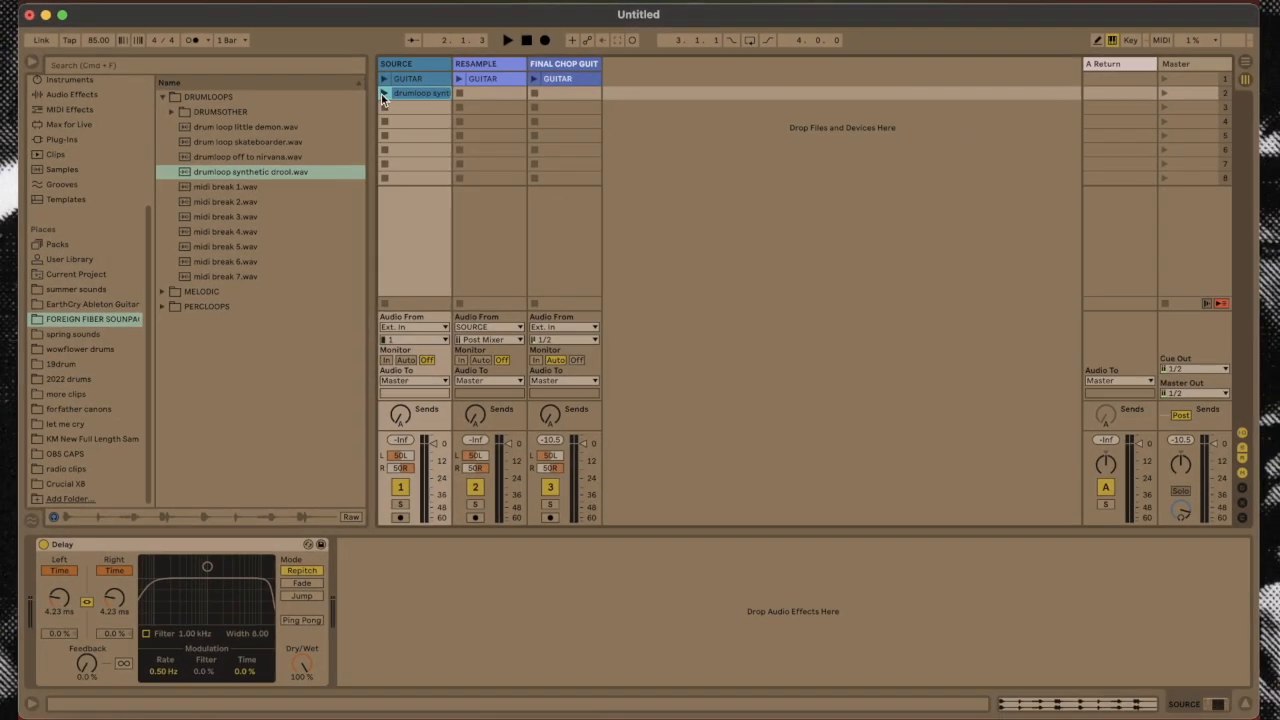
# Arm the RESAMPLE track, record the drum loop into its second slot and play back the take
pyautogui.click(476, 517)
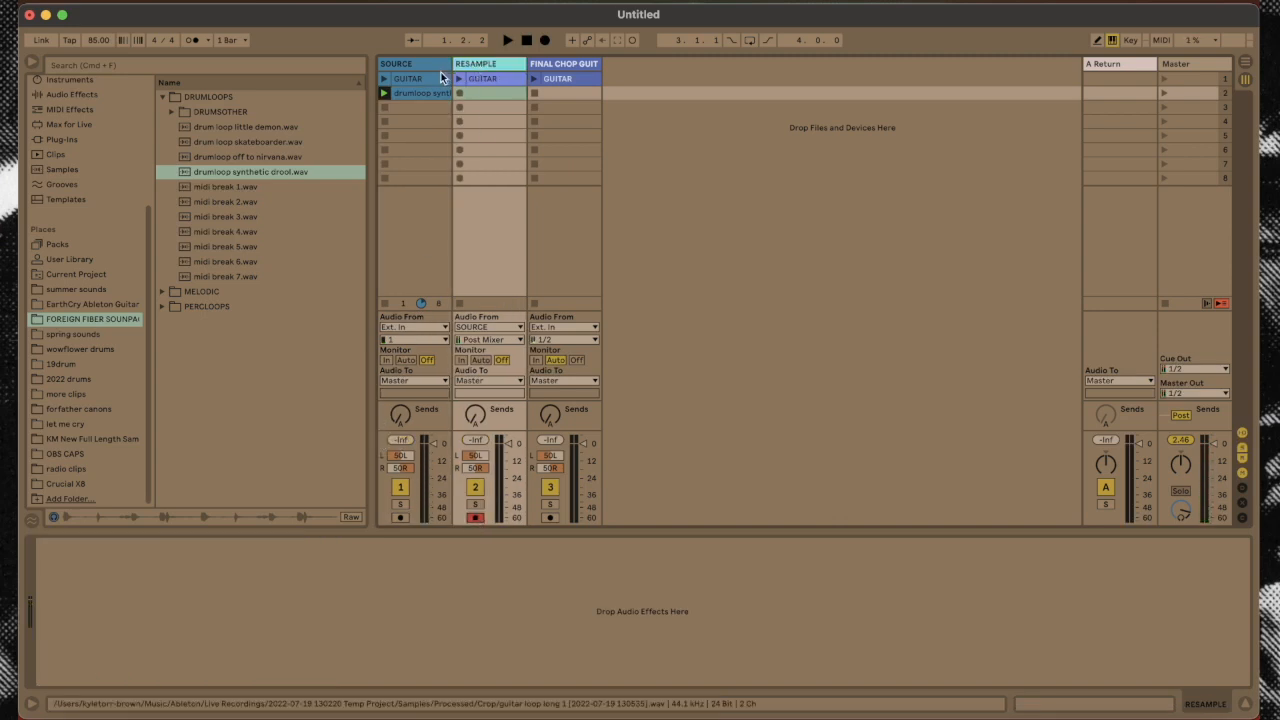
pyautogui.click(460, 92)
pyautogui.click(419, 94)
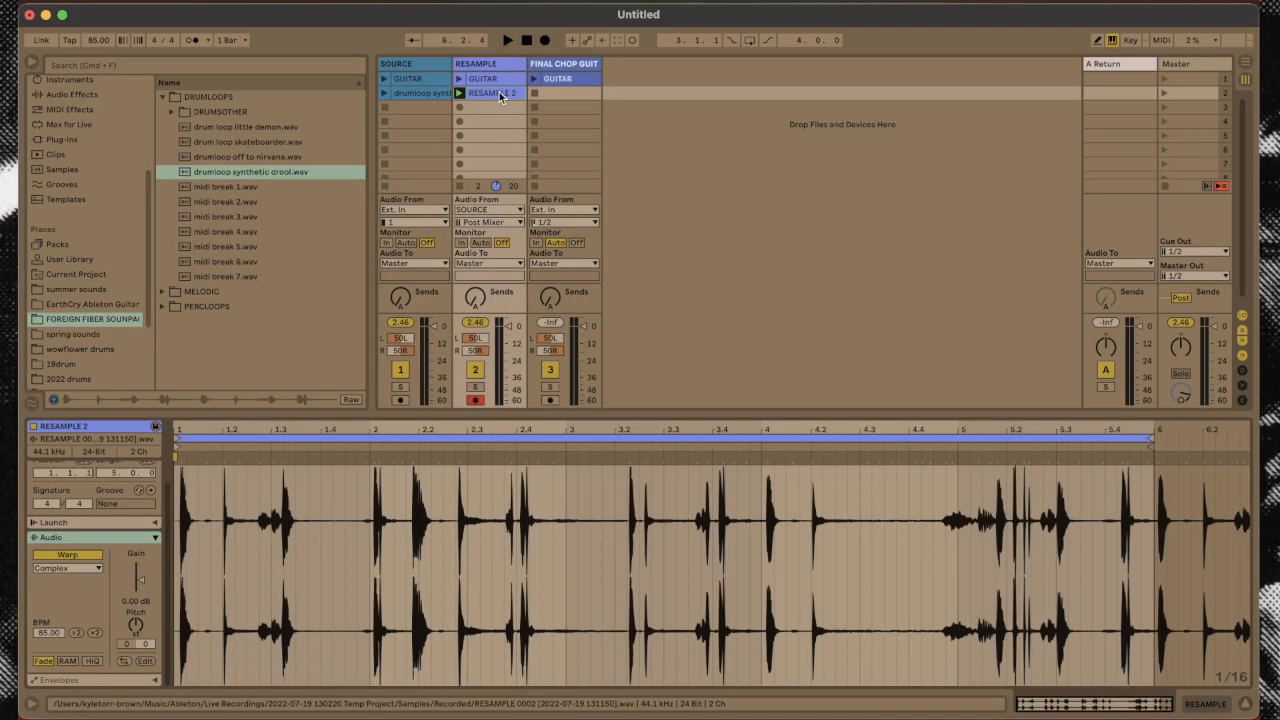
pyautogui.press('space')
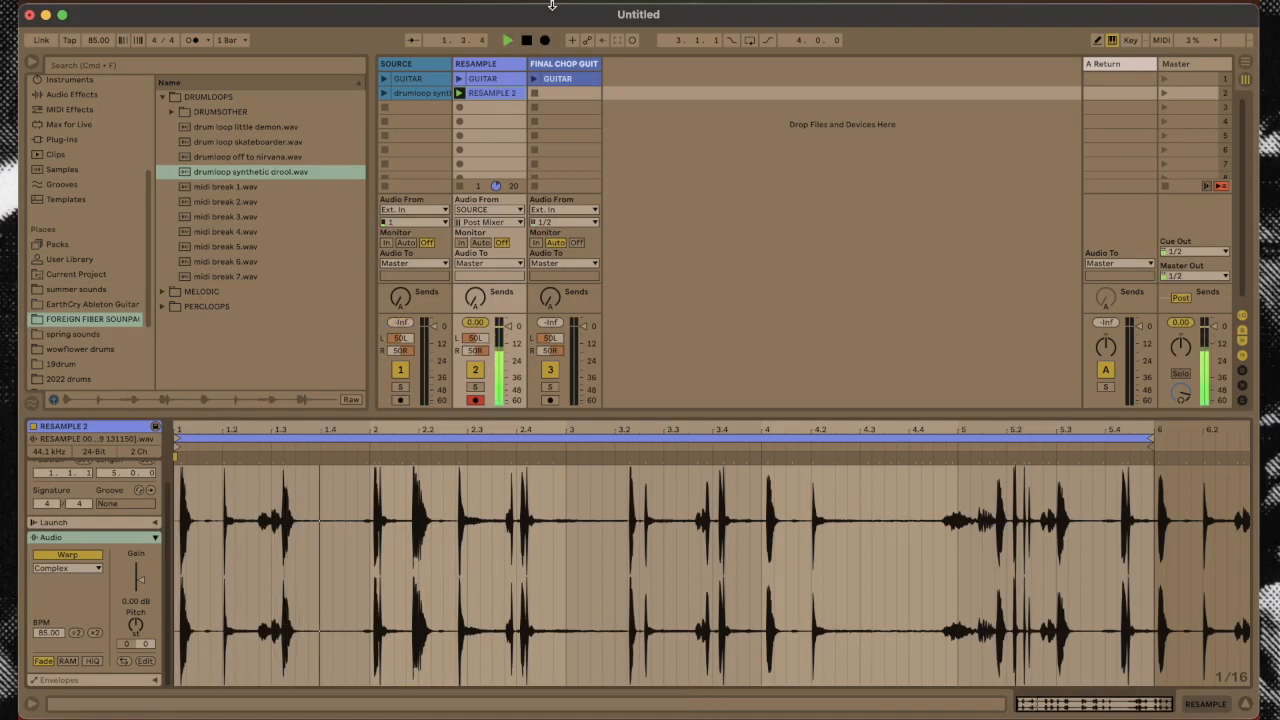
pyautogui.press('space')
# Insert a new MIDI track after FINAL CHOP GUITAR and load the RESAMPLE 2 clip into it as a Simpler sample
pyautogui.rightClick(622, 74)
pyautogui.click(665, 90)
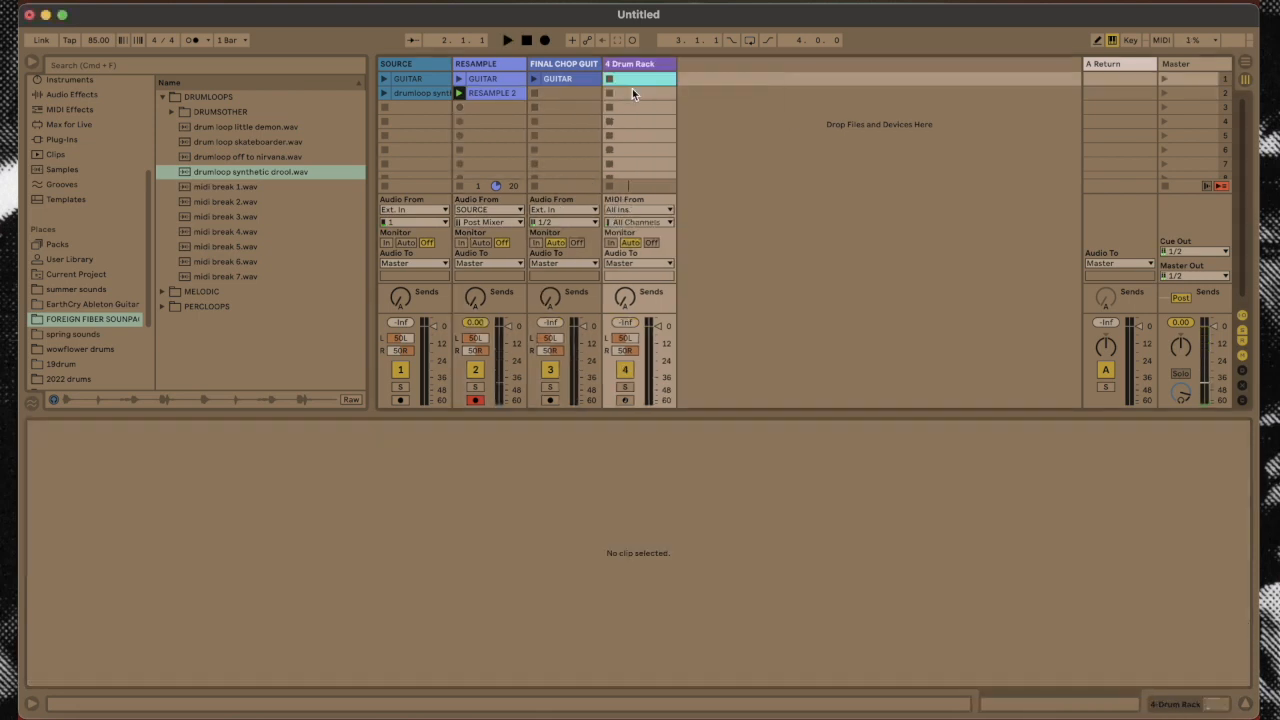
pyautogui.click(526, 92)
pyautogui.moveTo(530, 96); pyautogui.dragTo(166, 554)
pyautogui.moveTo(166, 554); pyautogui.dragTo(166, 560)
# Add manual slices at the drum hits in the resampled loop and lower Simpler's transposition
pyautogui.doubleClick(134, 597)
pyautogui.doubleClick(113, 598)
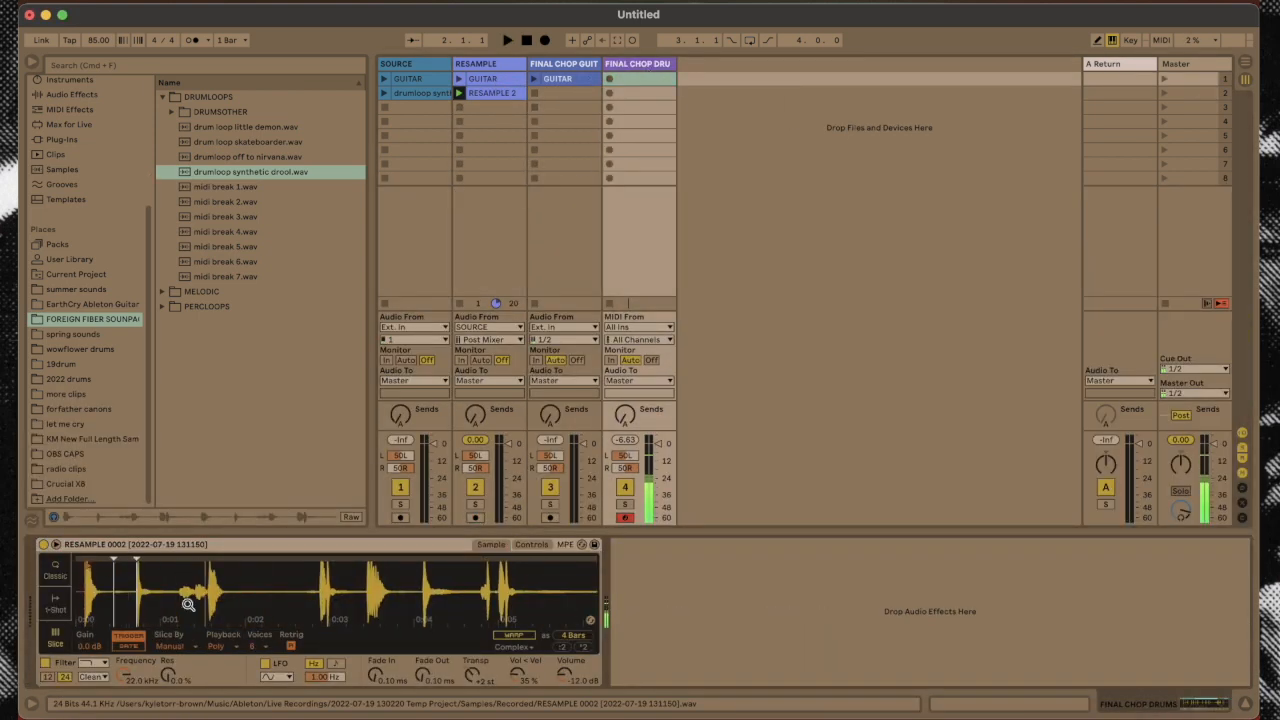
pyautogui.doubleClick(180, 599)
pyautogui.doubleClick(208, 598)
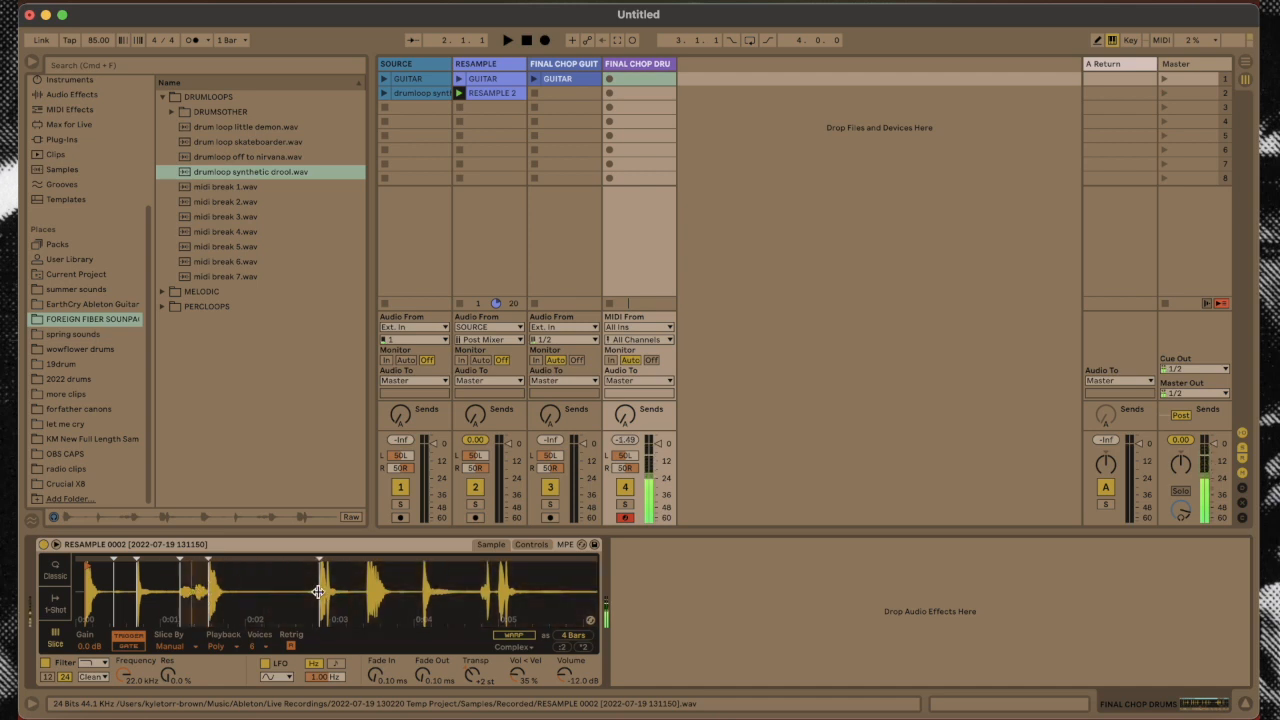
pyautogui.moveTo(472, 676); pyautogui.dragTo(469, 692)
pyautogui.moveTo(348, 577); pyautogui.dragTo(348, 597)
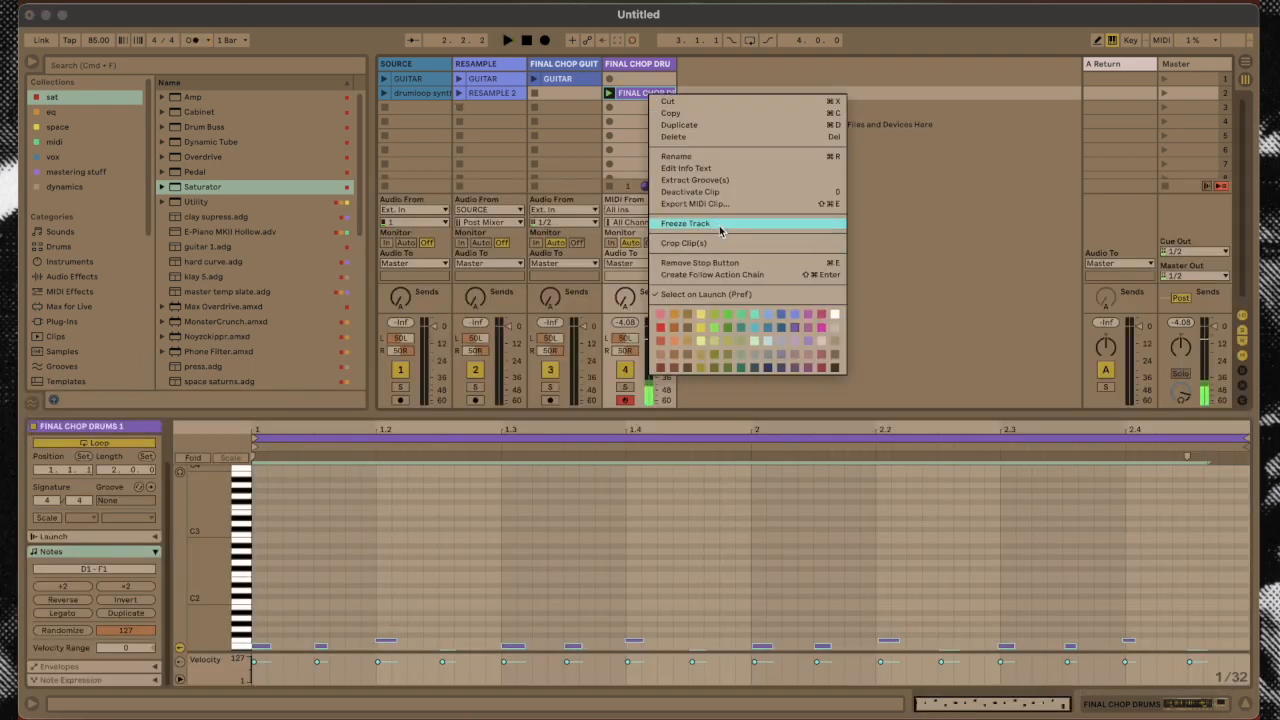
# Freeze and flatten the FINAL CHOP DRUMS track with its recorded MIDI clip
pyautogui.click(720, 226)
pyautogui.rightClick(636, 95)
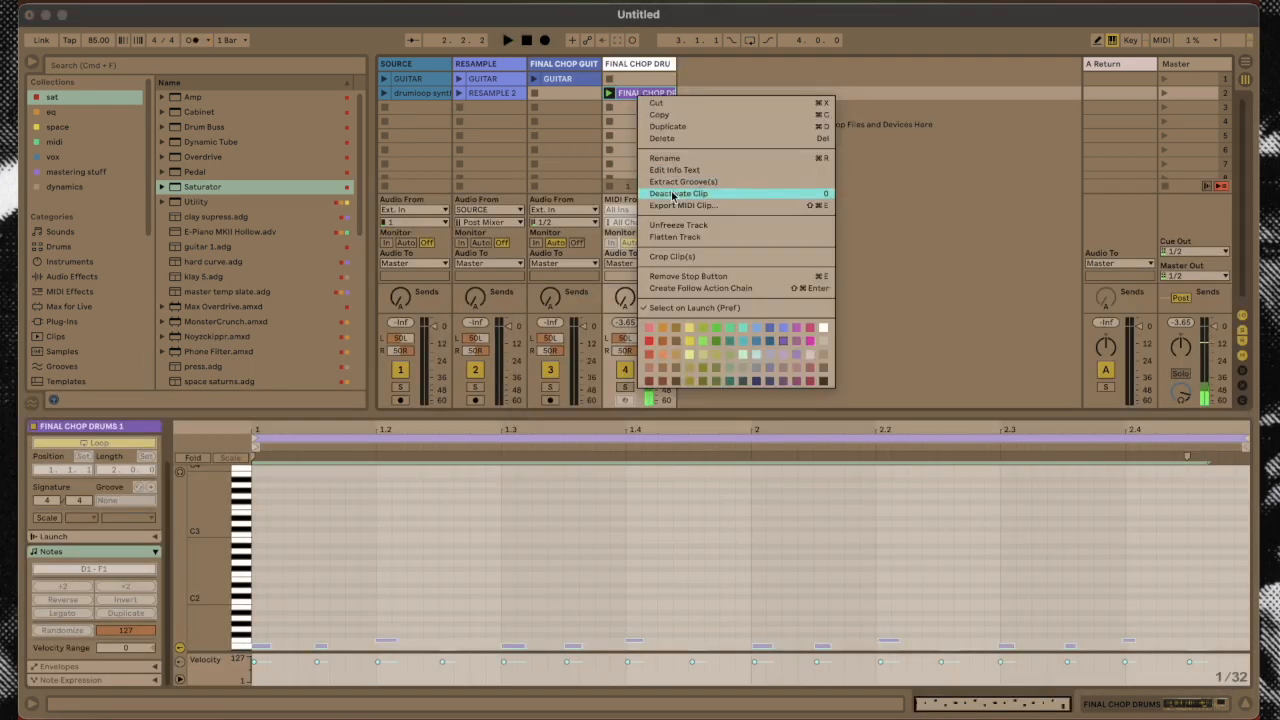
pyautogui.click(720, 229)
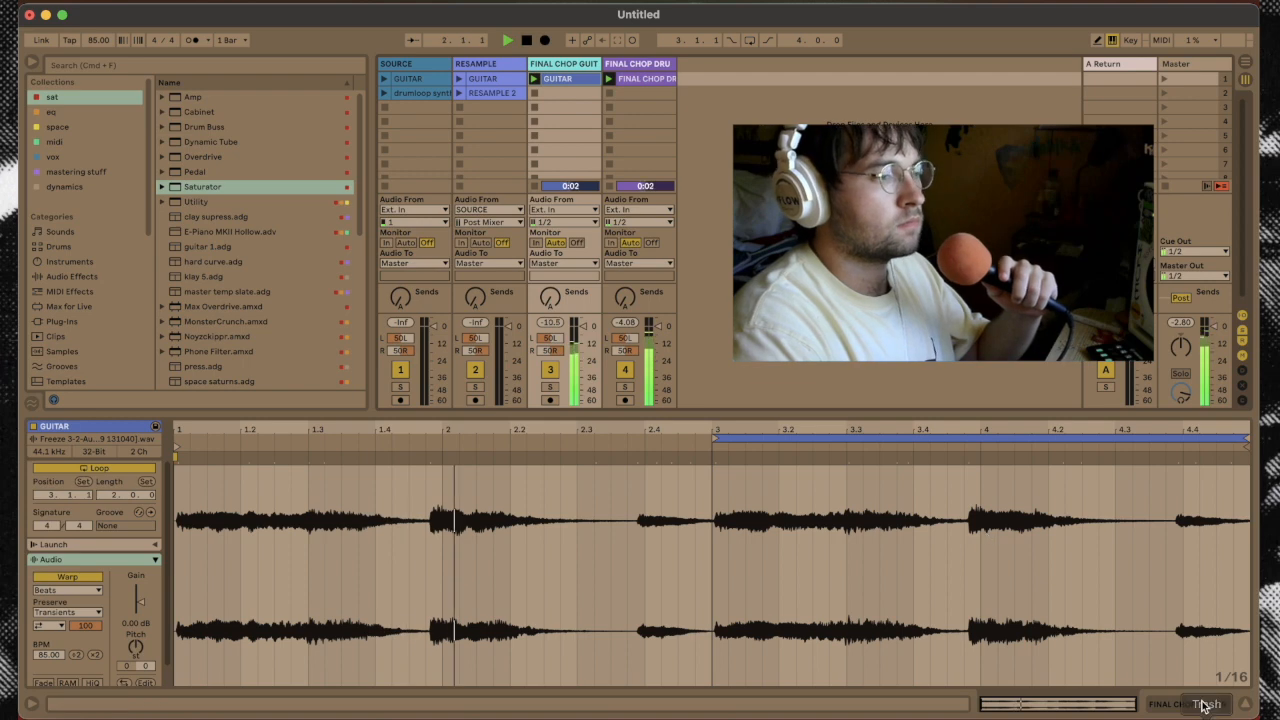
# Move FINAL CHOP GUITAR after the drums track and set its chain compressor's sidechain input to FINAL CHOP DRUMS
pyautogui.click(1205, 706)
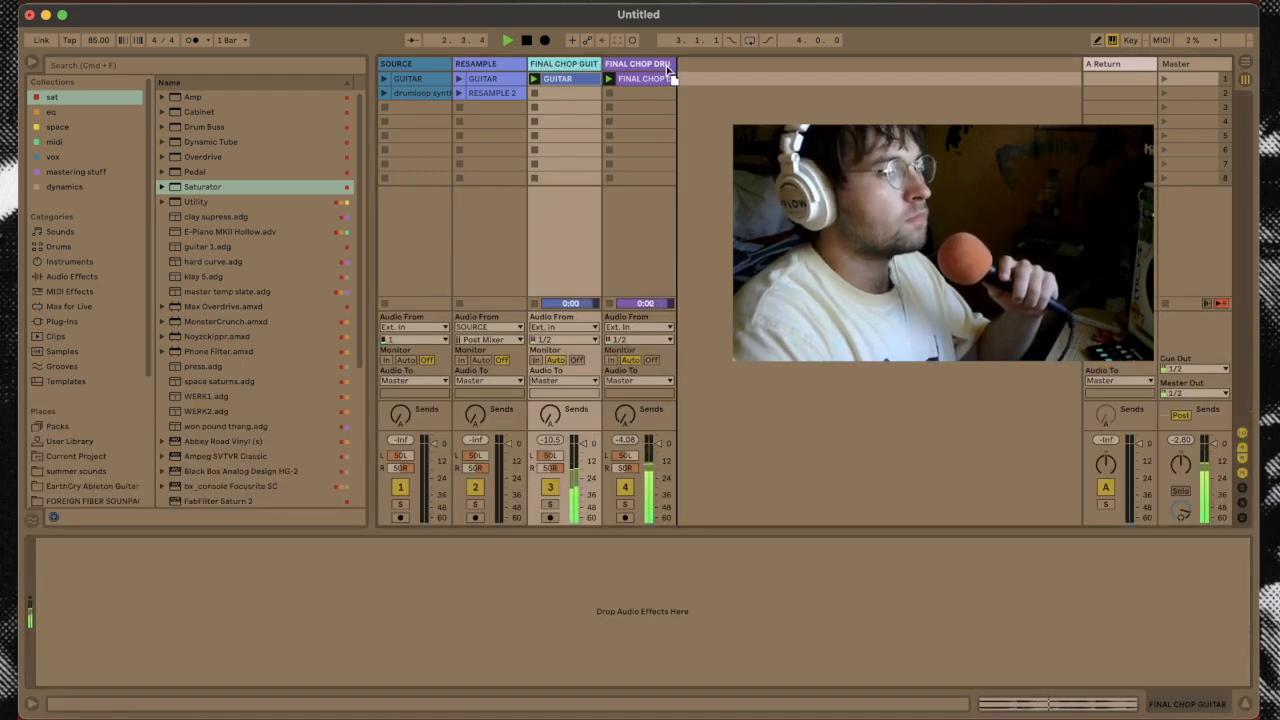
pyautogui.moveTo(668, 70); pyautogui.dragTo(668, 68)
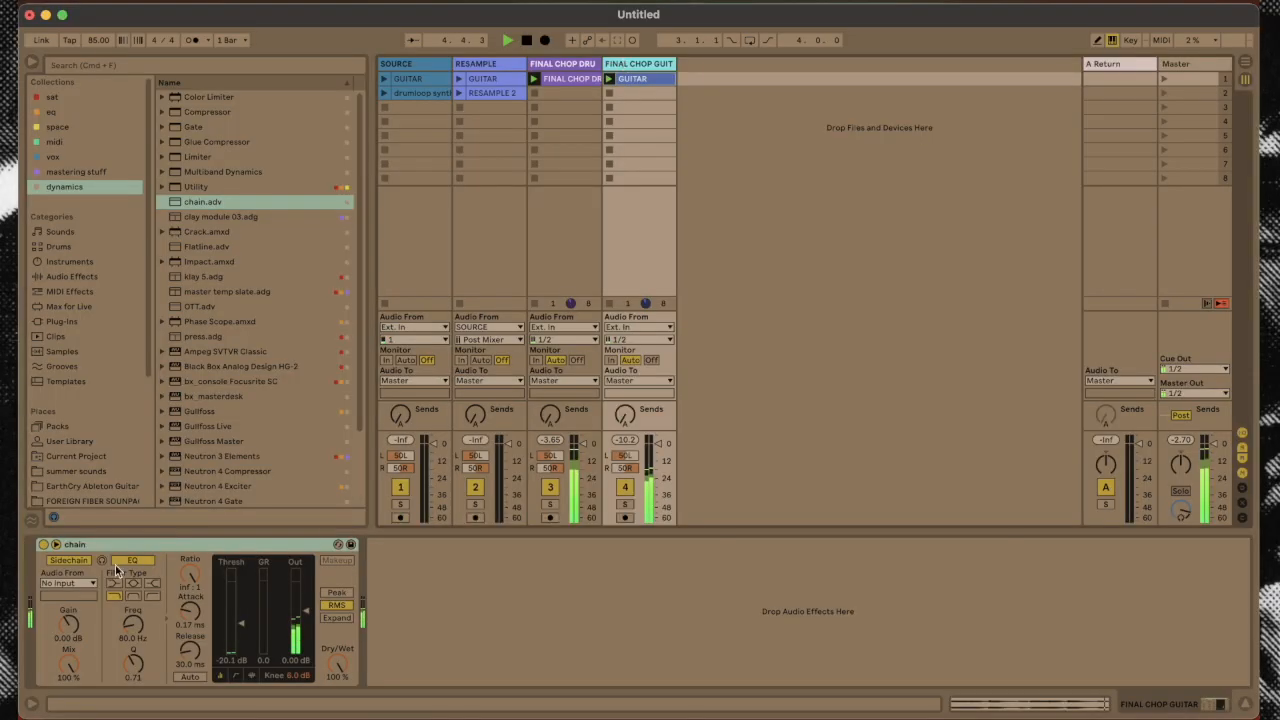
pyautogui.click(67, 583)
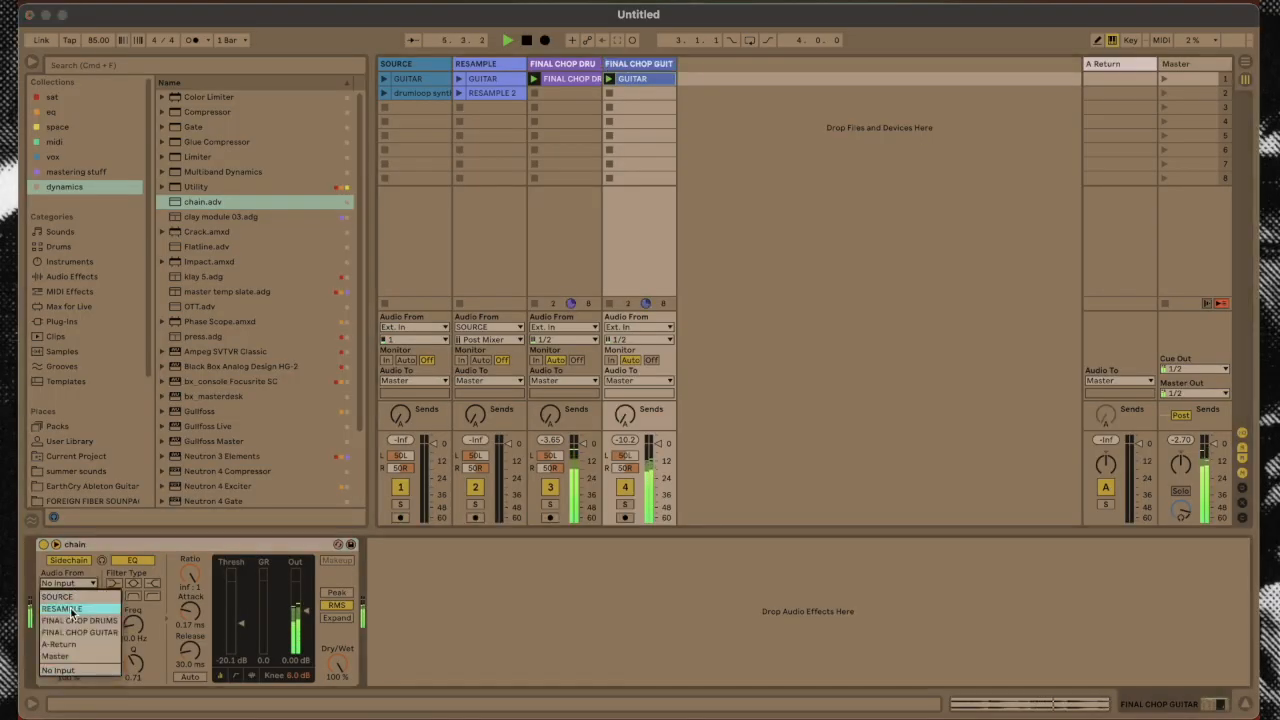
pyautogui.click(76, 621)
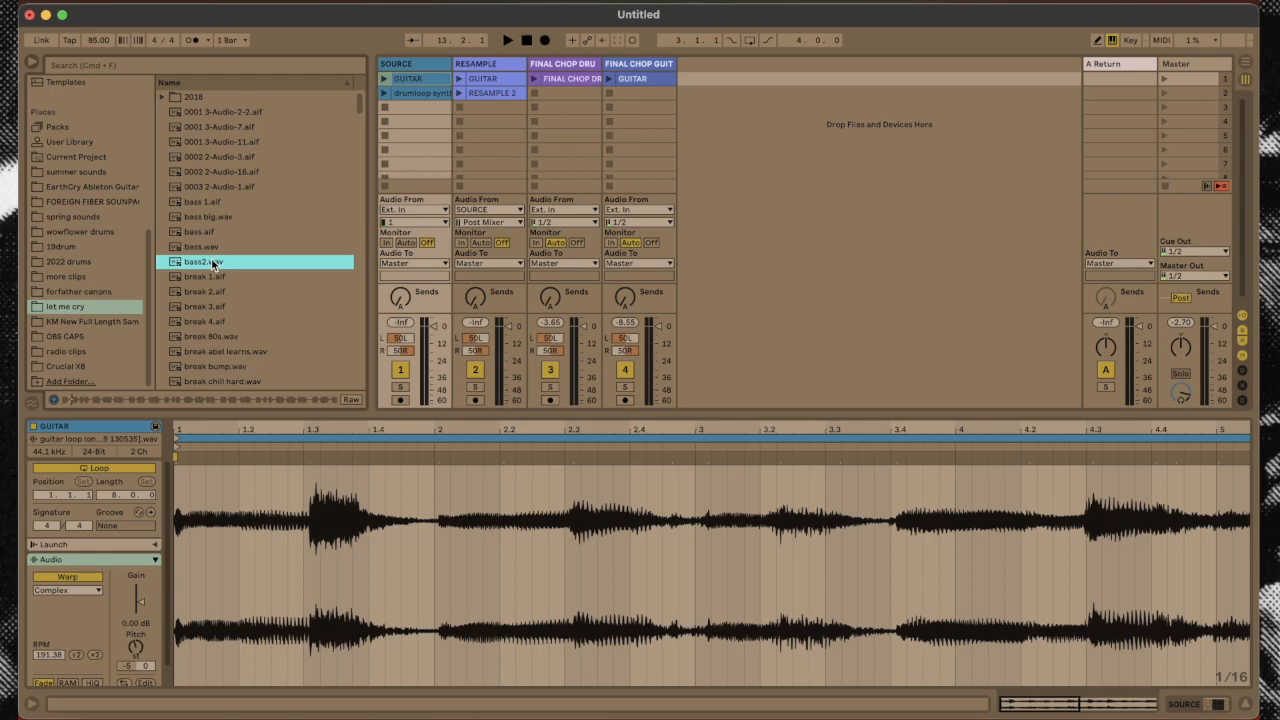
# Place bass2.wav in the SOURCE track's third slot, start resampling it and show the SOURCE track's devices
pyautogui.moveTo(420, 133); pyautogui.dragTo(420, 105)
pyautogui.click(458, 106)
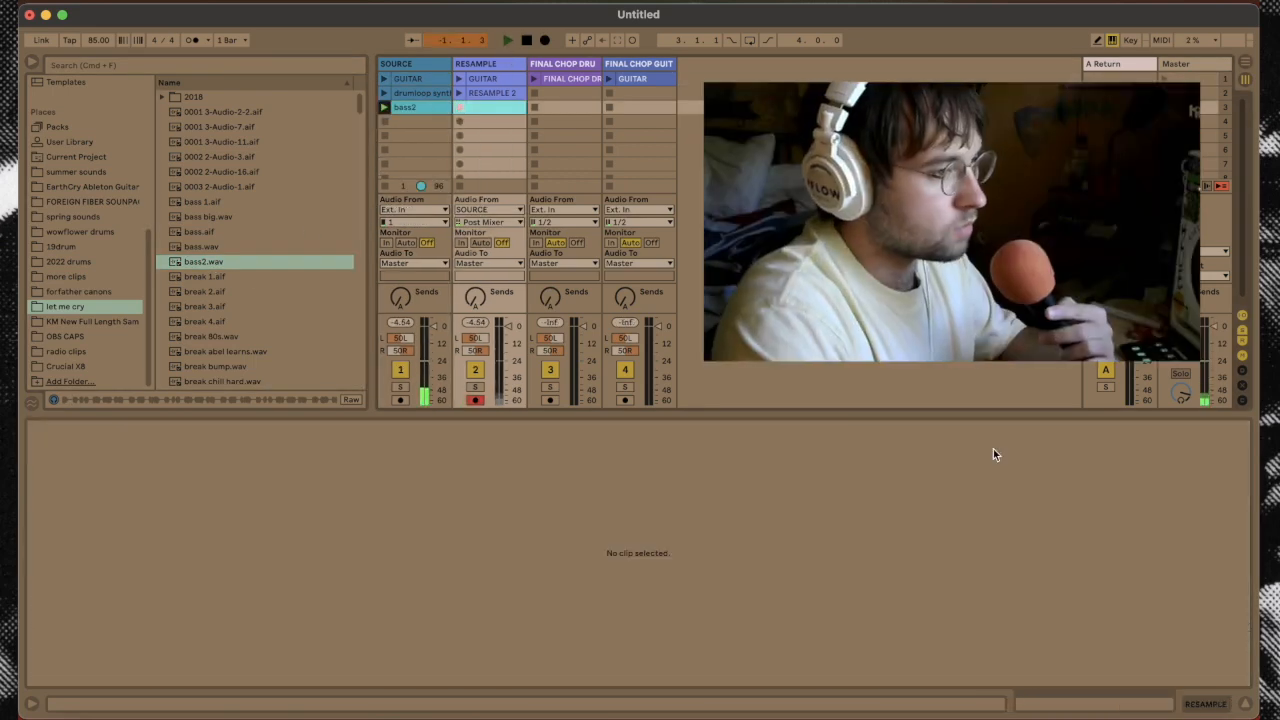
pyautogui.click(405, 67)
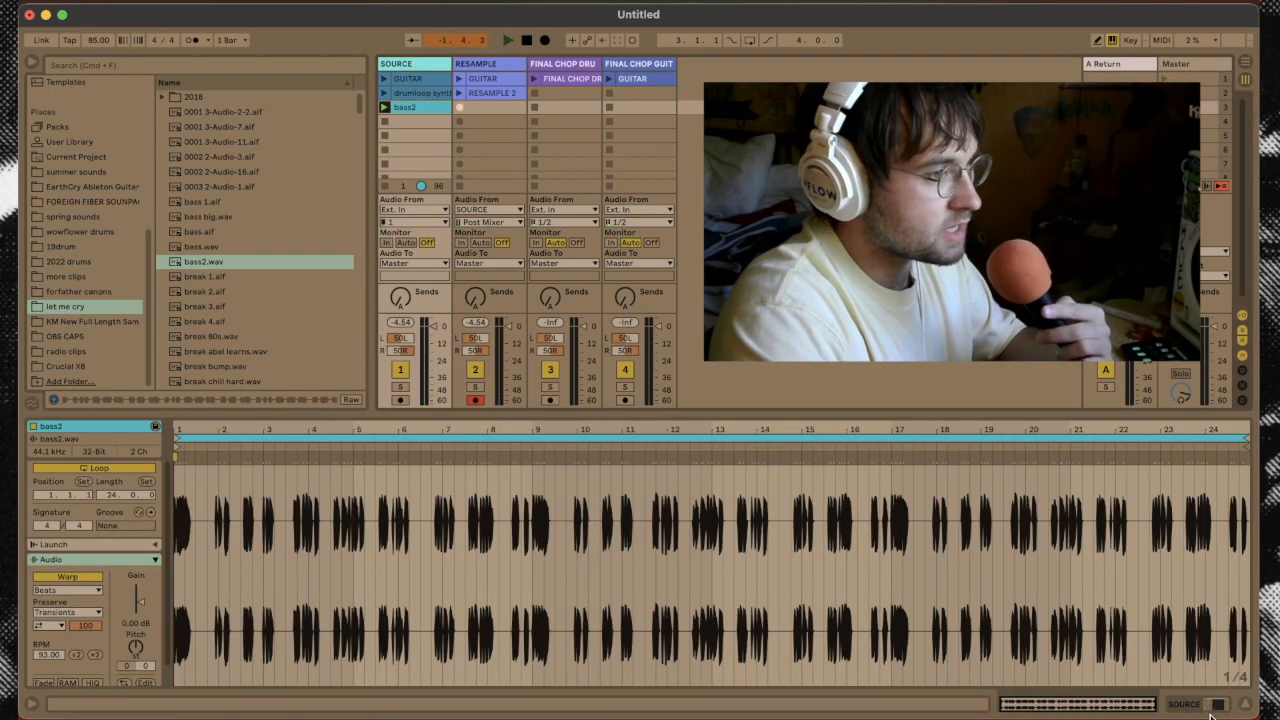
pyautogui.click(1214, 708)
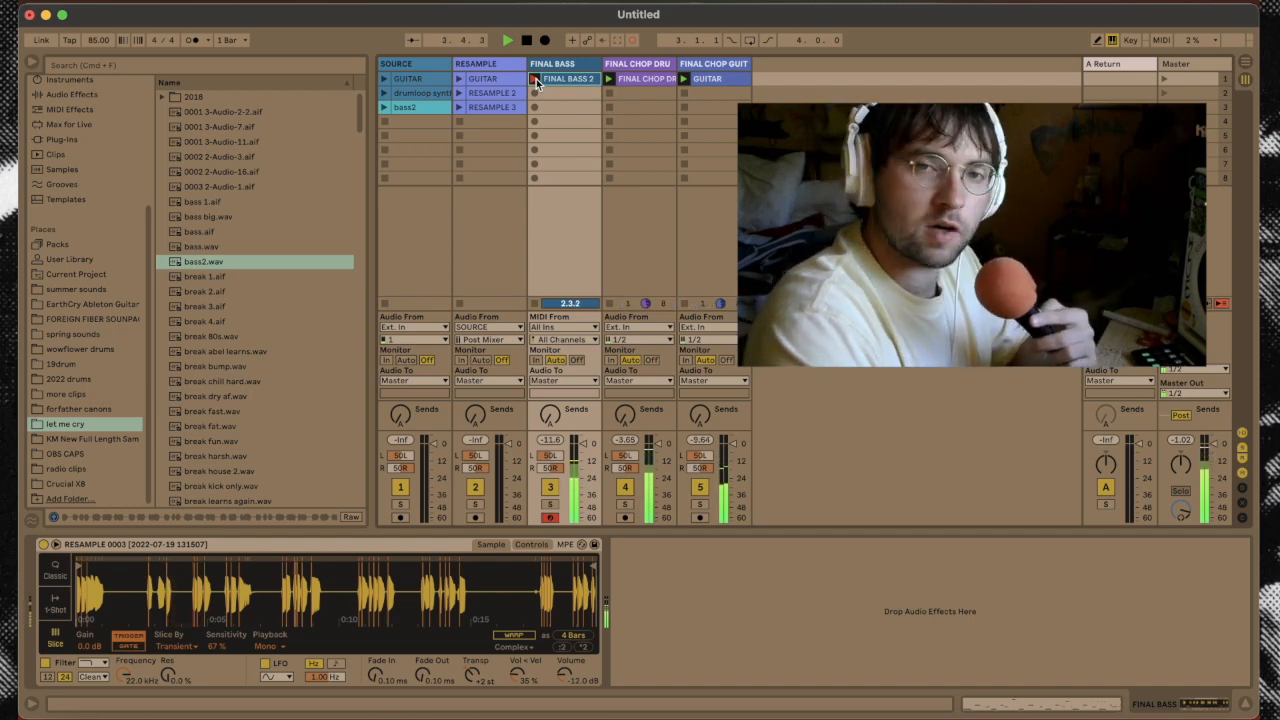
# Finish recording the FINAL BASS MIDI clip so it loops, and choose the BM7 Deep Stone preset
pyautogui.click(535, 79)
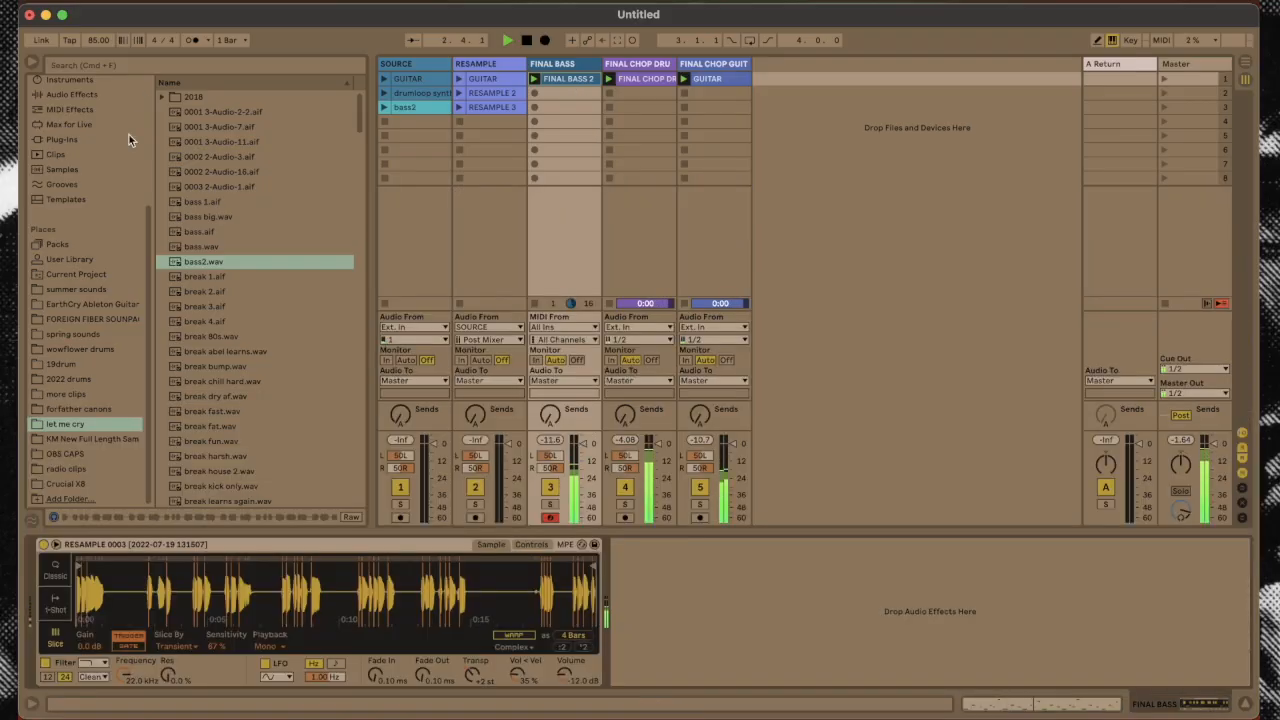
pyautogui.click(233, 486)
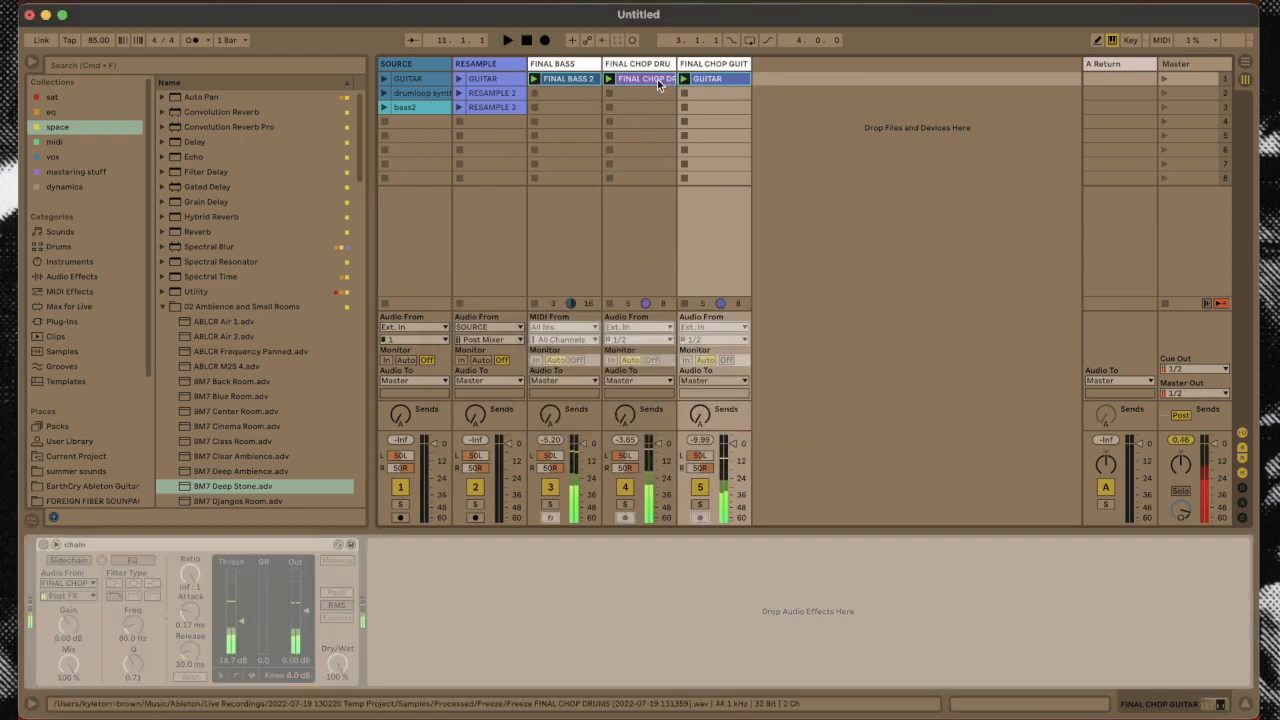
# Flatten the three frozen final tracks and move FINAL BASS between FINAL CHOP DRUMS and FINAL CHOP GUITAR
pyautogui.rightClick(657, 79)
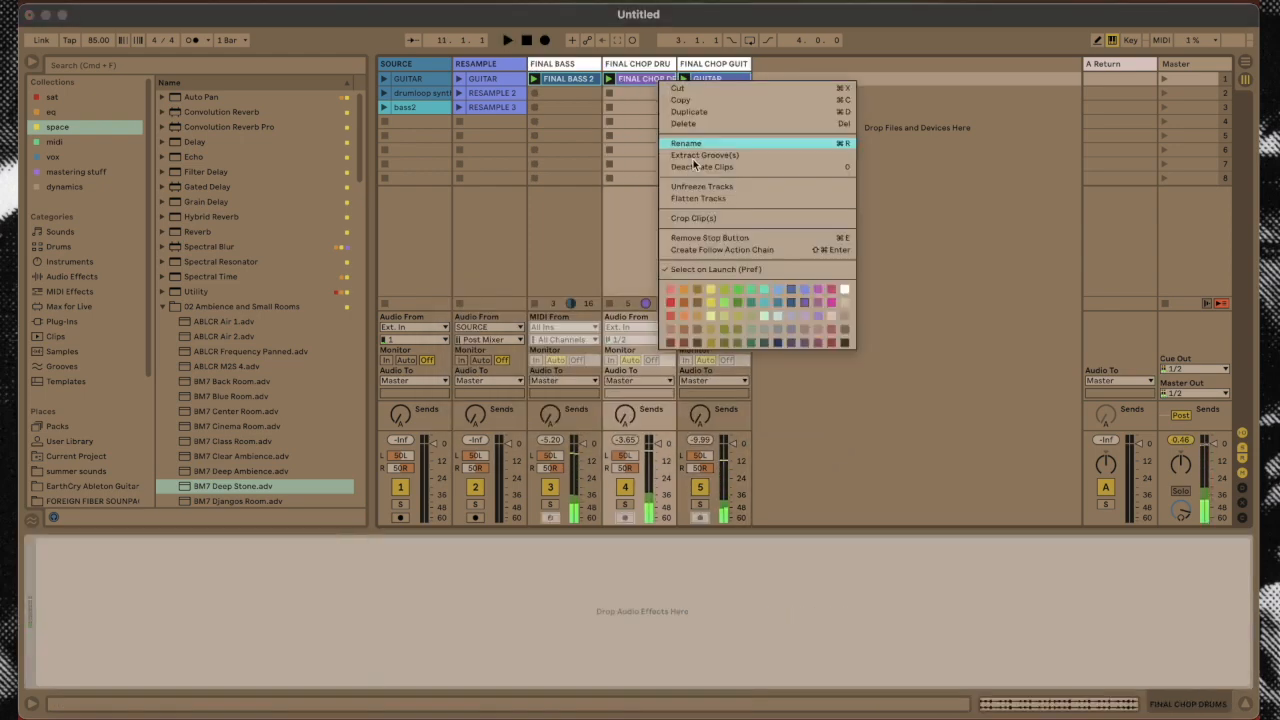
pyautogui.click(721, 202)
pyautogui.click(572, 65)
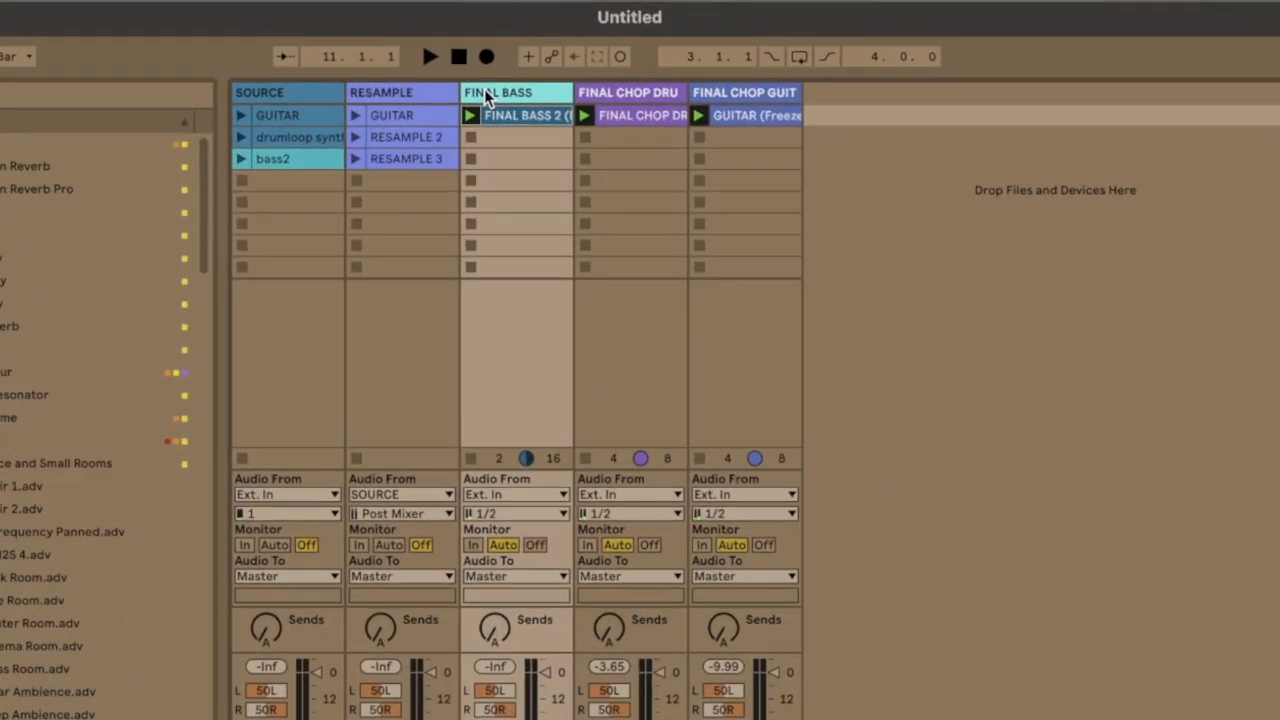
pyautogui.moveTo(484, 91); pyautogui.dragTo(645, 92)
# Solo the FINAL CHOP DRUMS track and start playback
pyautogui.click(525, 93)
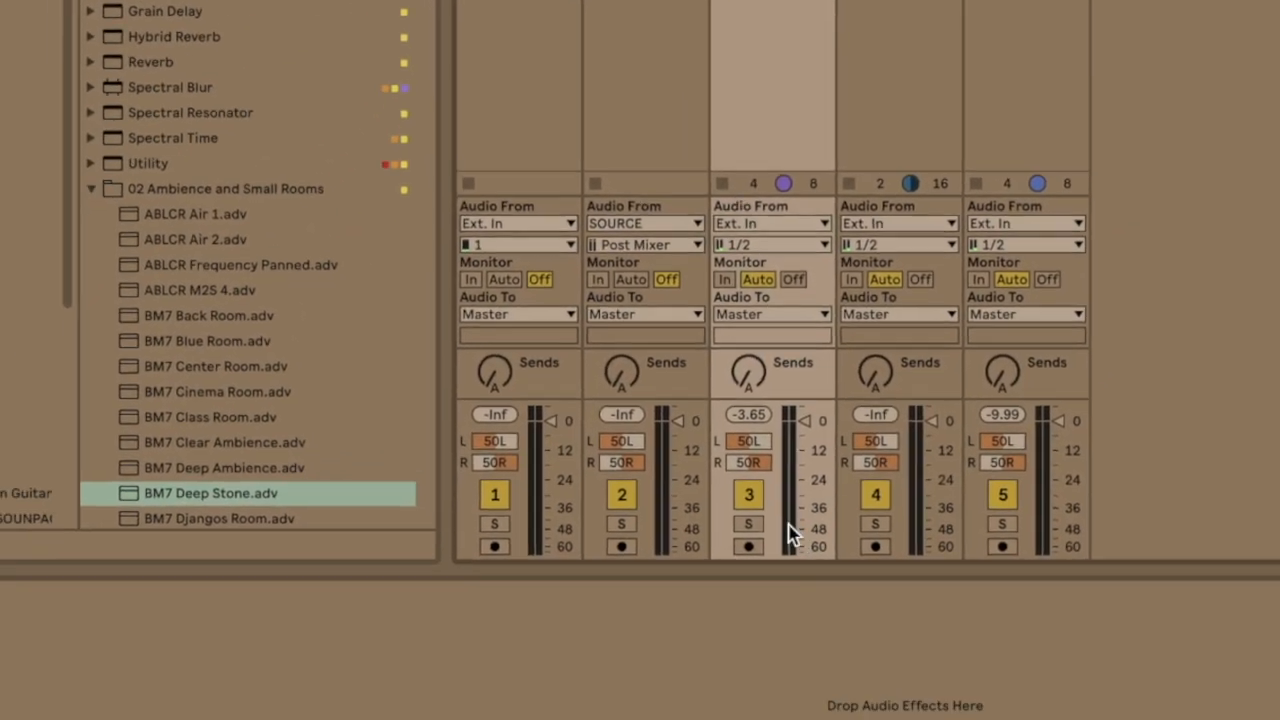
pyautogui.click(818, 402)
pyautogui.press('space')
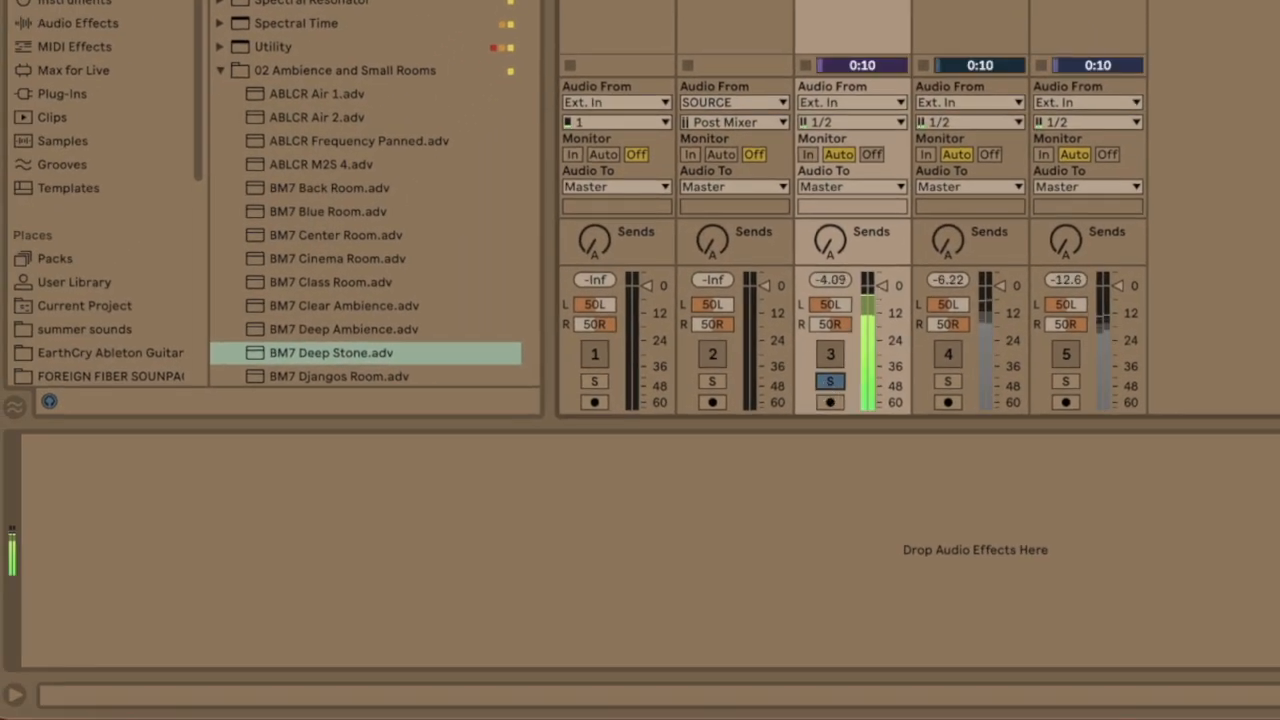
# Add a Saturator to the drums track with 13.7 dB drive and the output lowered to about -6.29 dB
pyautogui.click(60, 2)
pyautogui.doubleClick(285, 2)
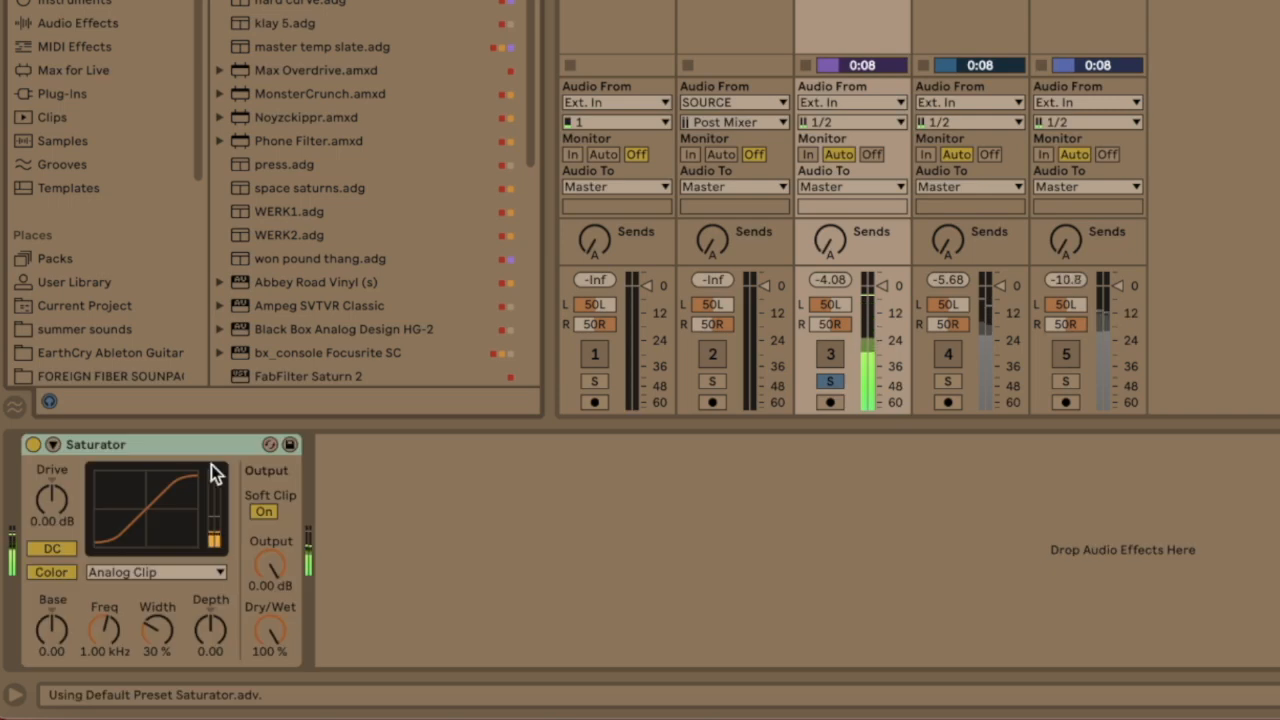
pyautogui.moveTo(52, 500); pyautogui.dragTo(52, 496)
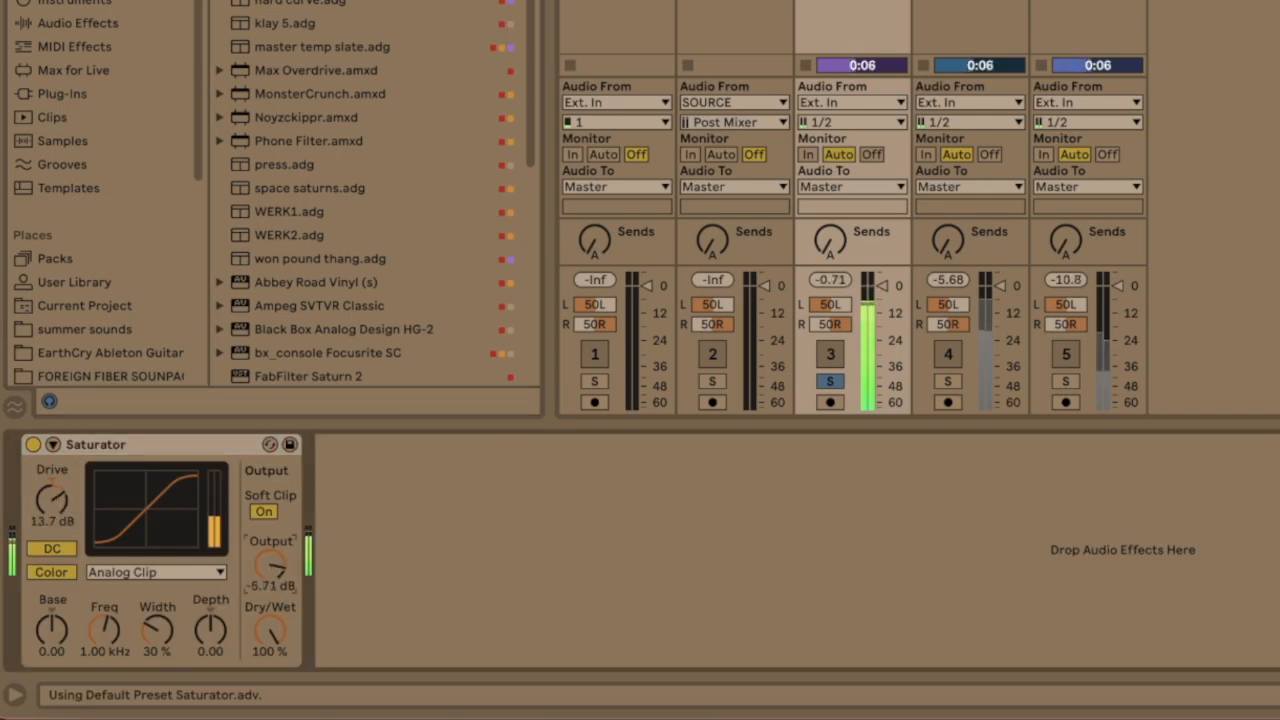
# Add Drum Buss before the Saturator with Boom at 42 %, its frequency at 41.4 Hz and decay at 33 %
pyautogui.moveTo(270, 2); pyautogui.dragTo(32, 542)
pyautogui.moveTo(219, 621); pyautogui.dragTo(219, 622)
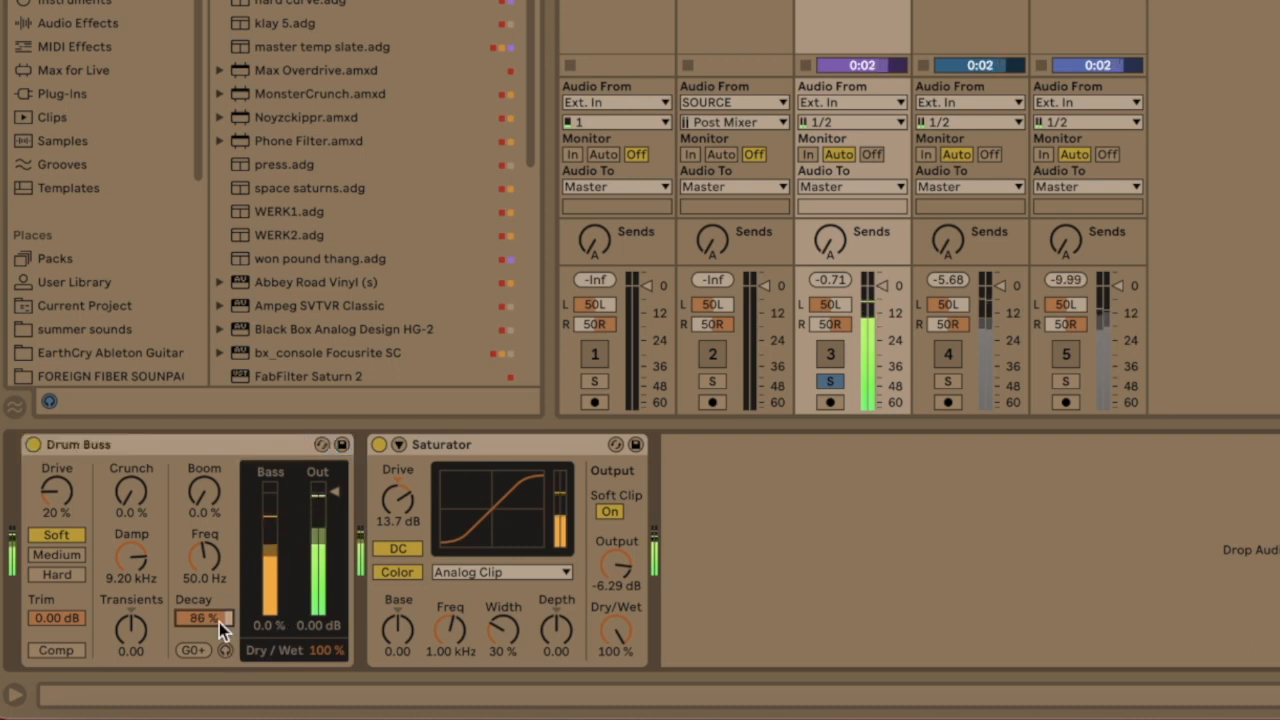
pyautogui.moveTo(211, 494); pyautogui.dragTo(211, 454)
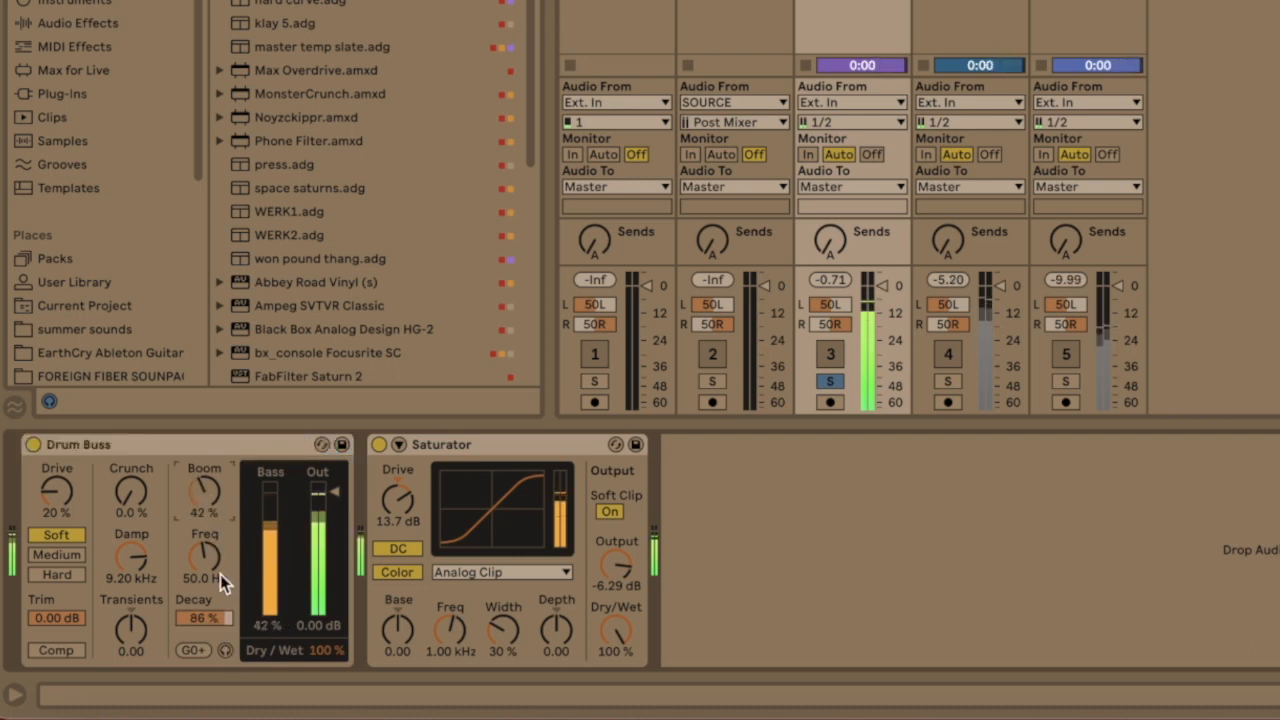
pyautogui.moveTo(220, 578); pyautogui.dragTo(210, 671)
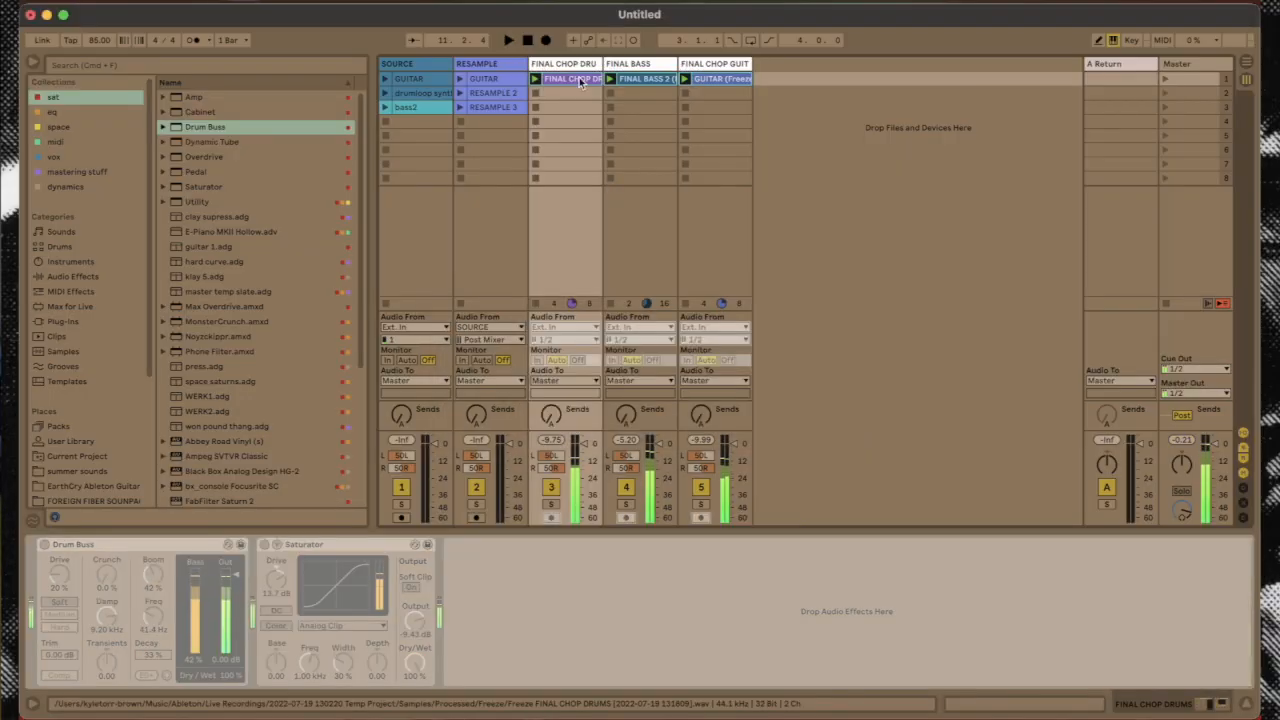
# Flatten the frozen drums, bass and guitar tracks with their effects
pyautogui.rightClick(576, 78)
pyautogui.click(616, 192)
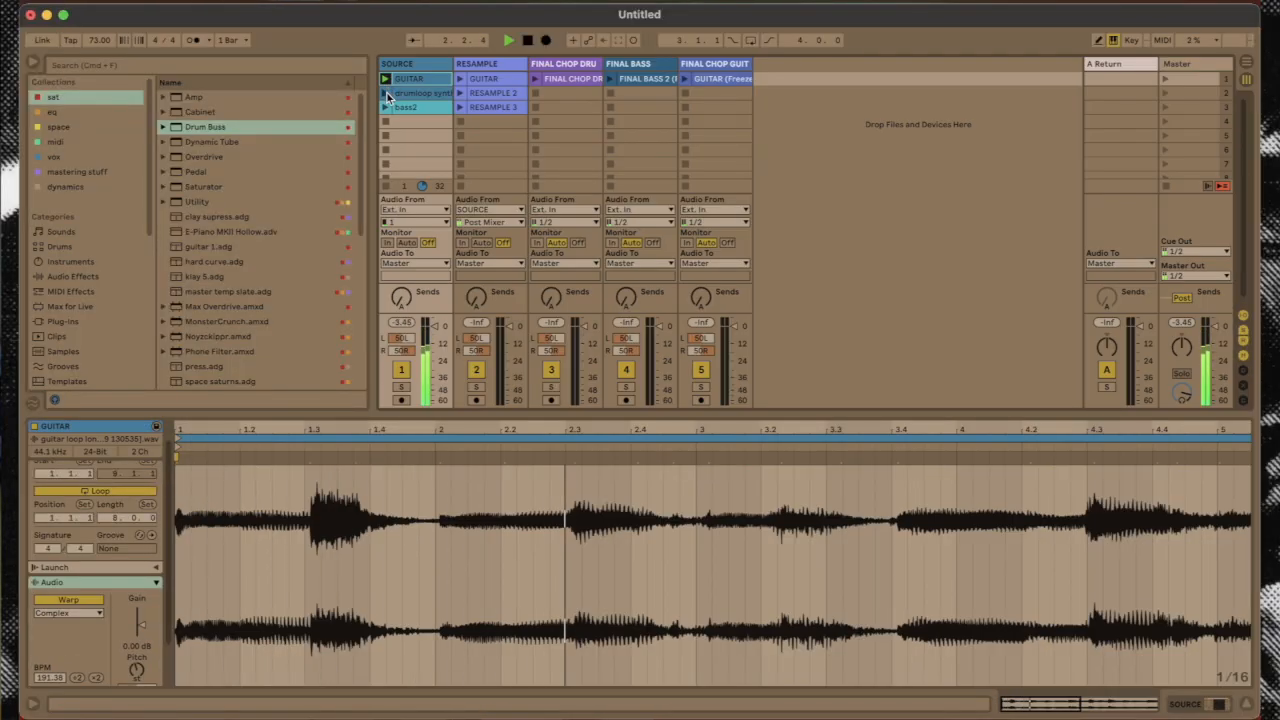
# Play the original drum loop and bass2 clips on the SOURCE track one after the other
pyautogui.click(388, 95)
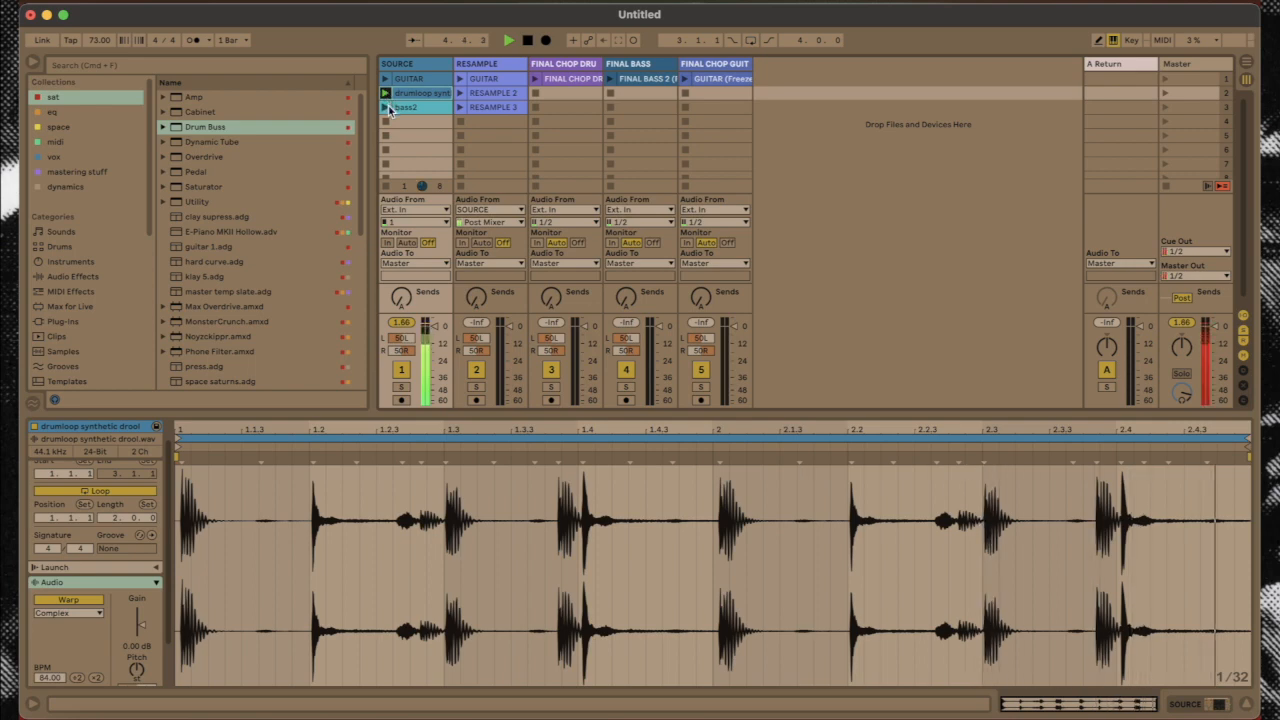
pyautogui.click(389, 110)
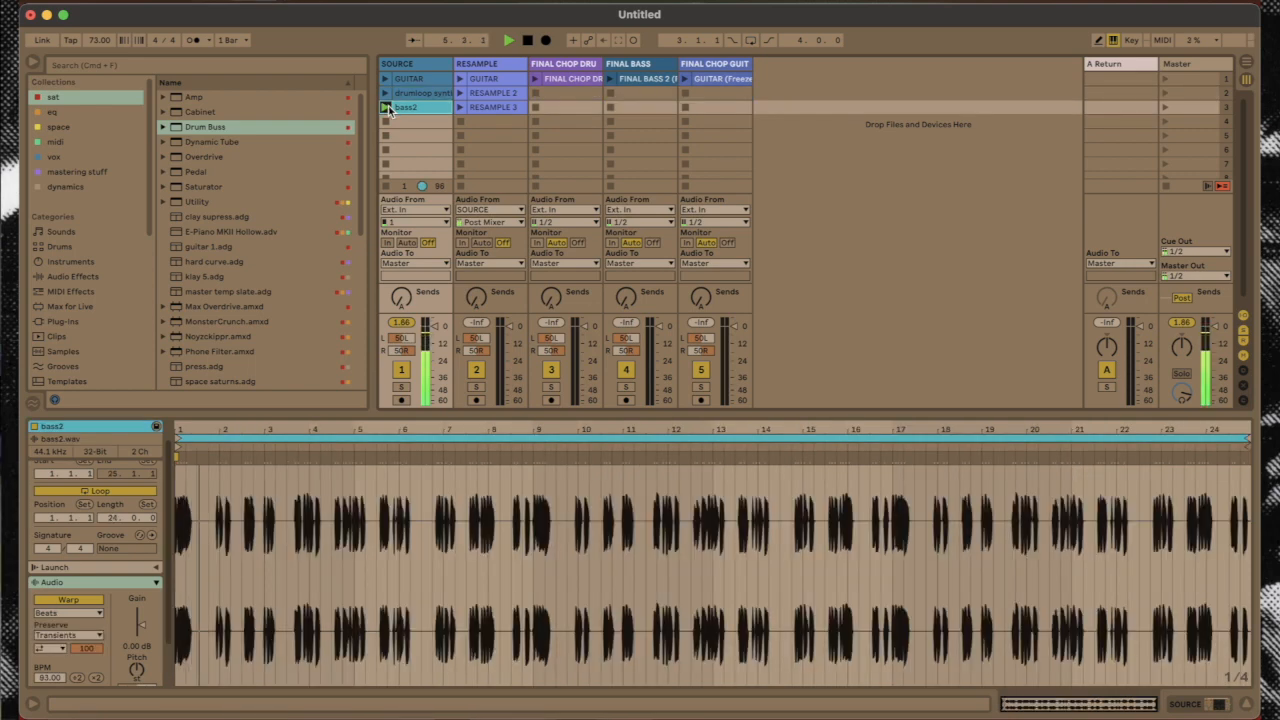